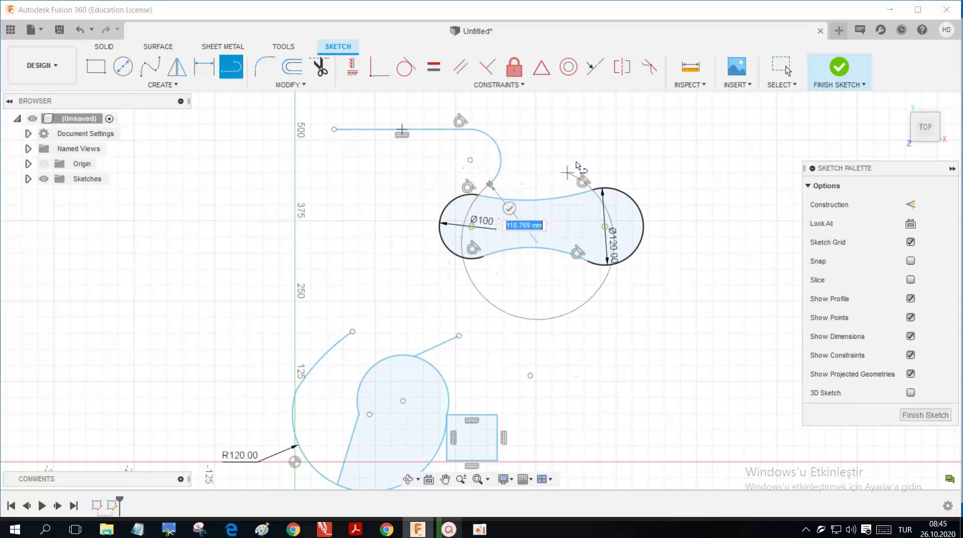
- Continue the connected curve with a large tangent arc and a smaller tangent arc at its upper end, and end the chain there
drag(644, 177, 696, 122)
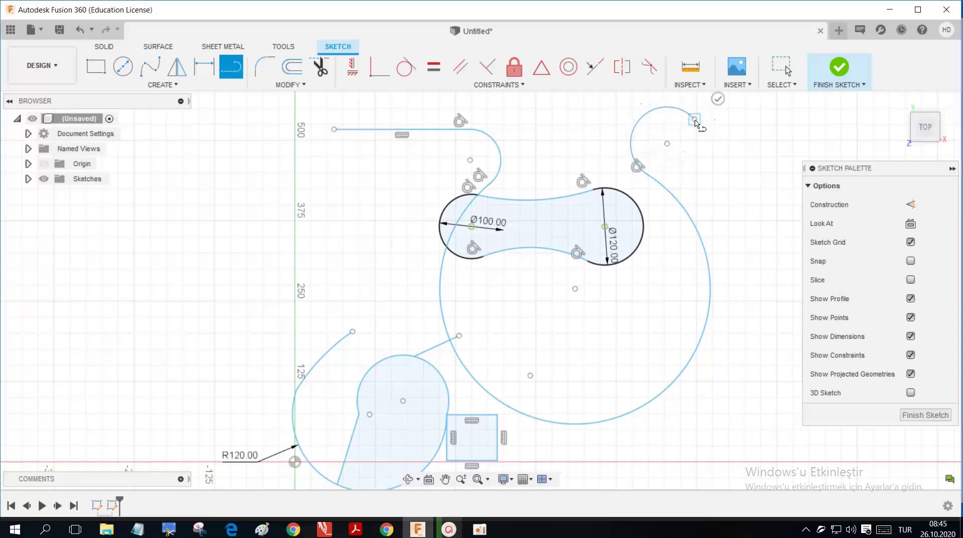
key(Escape)
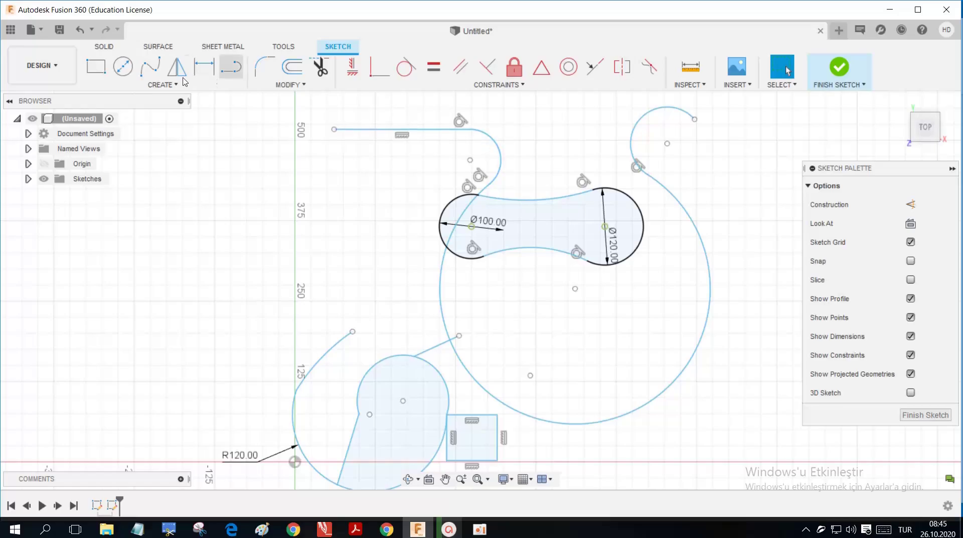
- Sketch a center point arc in the empty area on the negative X side of the existing shapes
scroll(494, 168, down, 2)
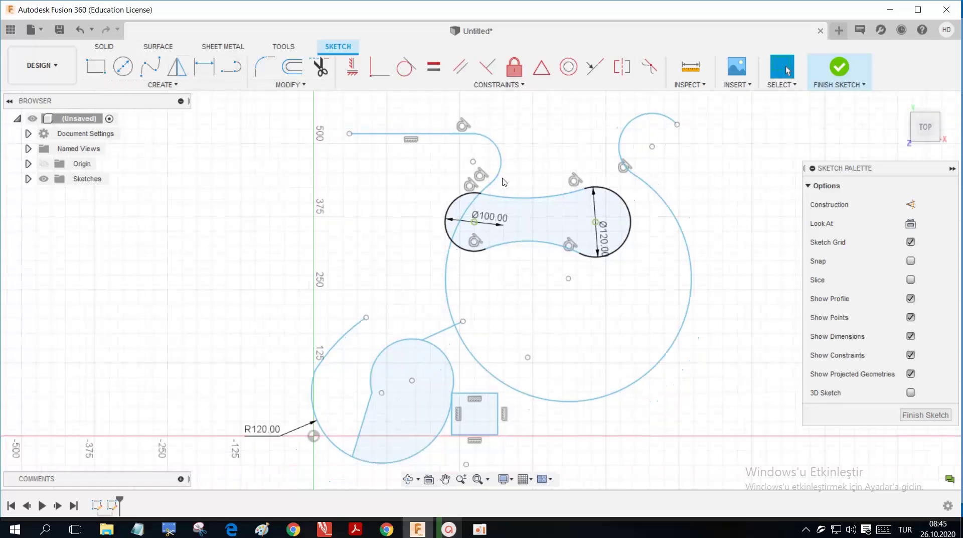
scroll(424, 221, down, 1)
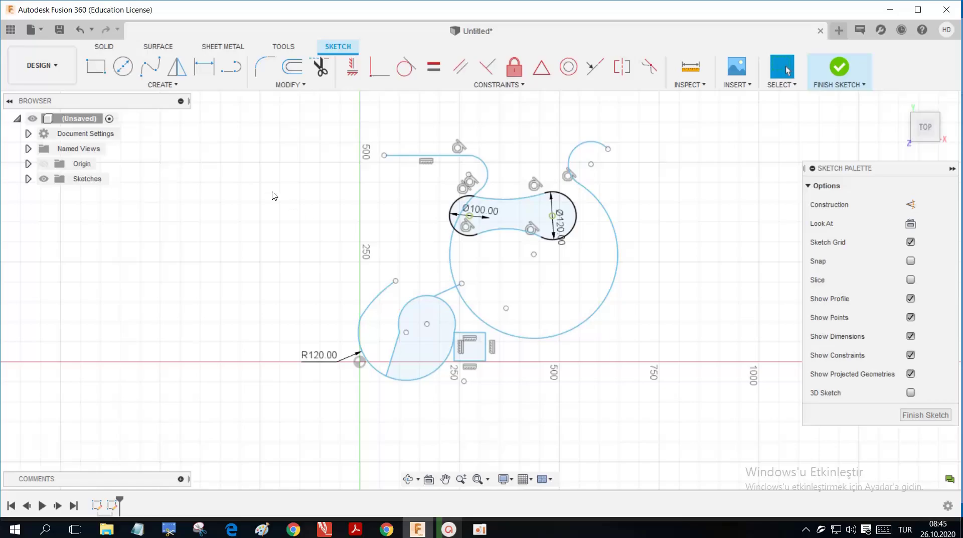
click(158, 86)
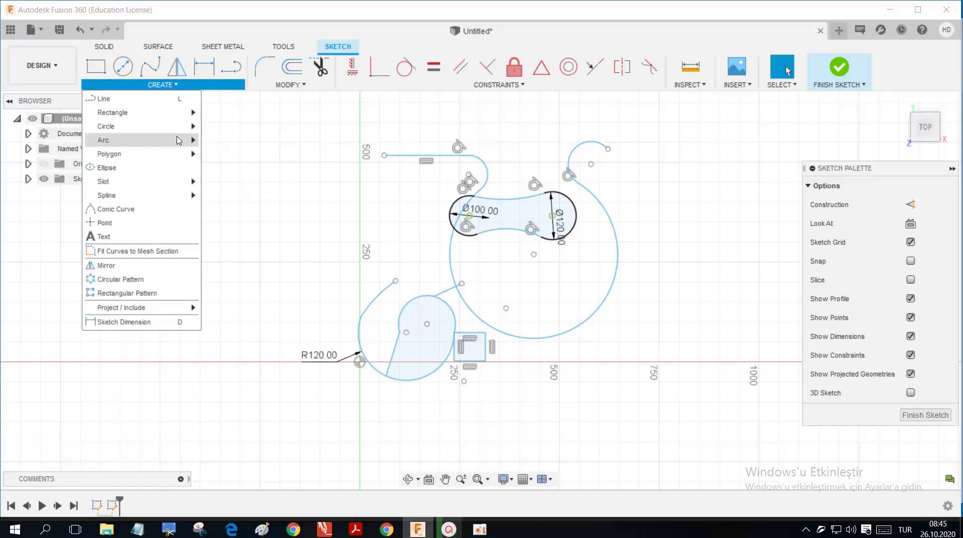
mouse_move(191, 145)
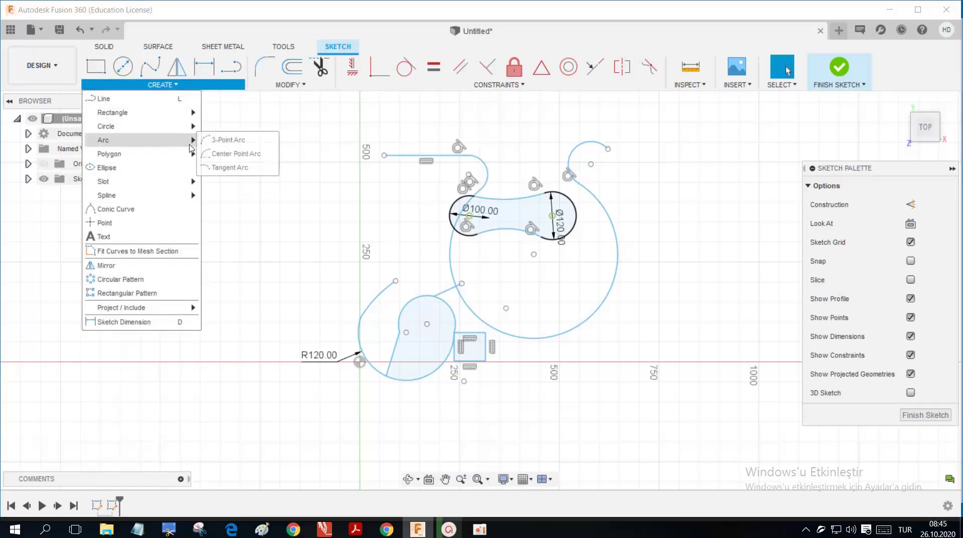
click(227, 155)
click(204, 262)
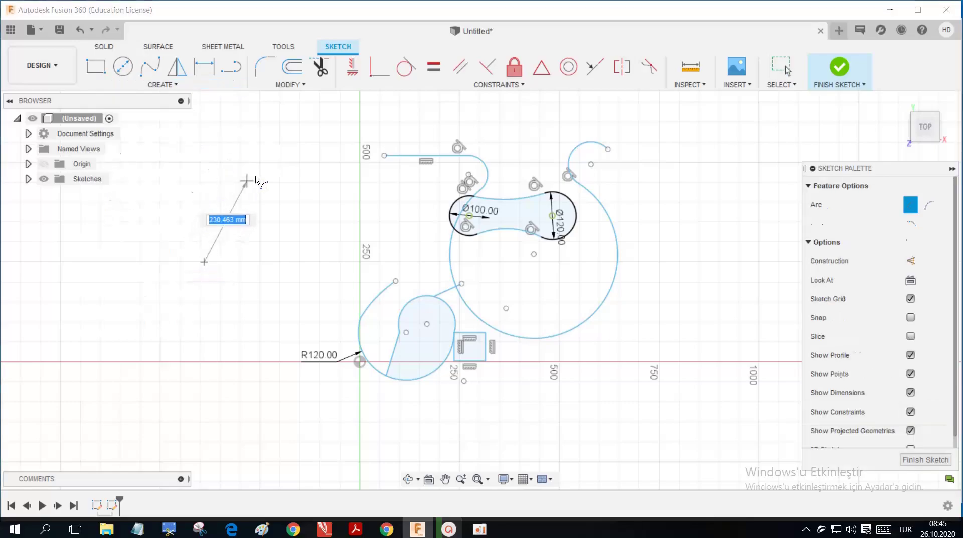
click(280, 168)
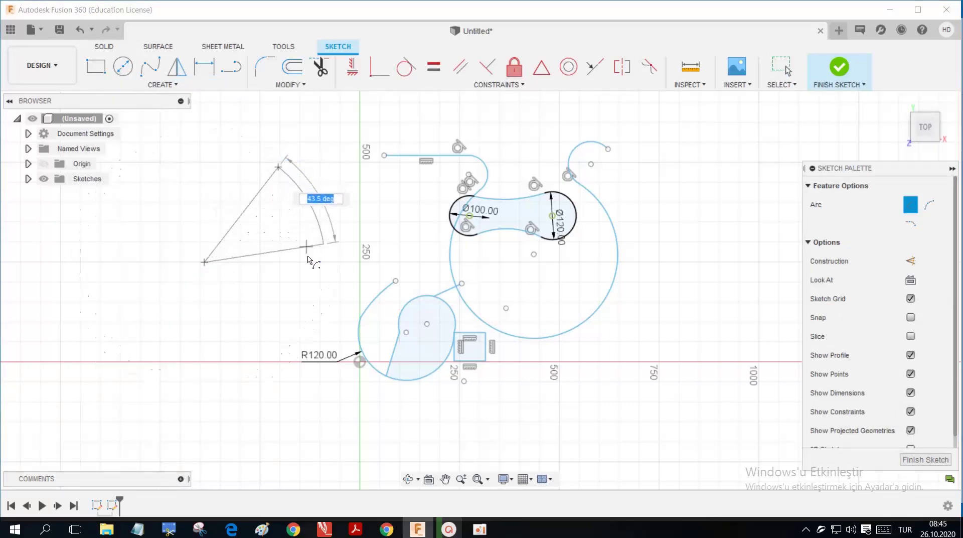
click(324, 284)
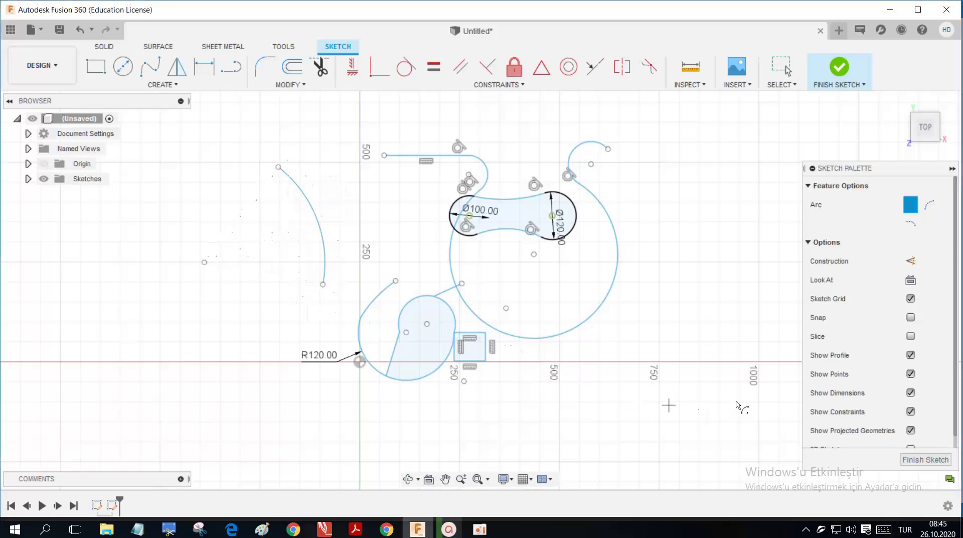
- Sketch a second center point arc in the empty area beyond the large round curve on the positive X side
click(667, 197)
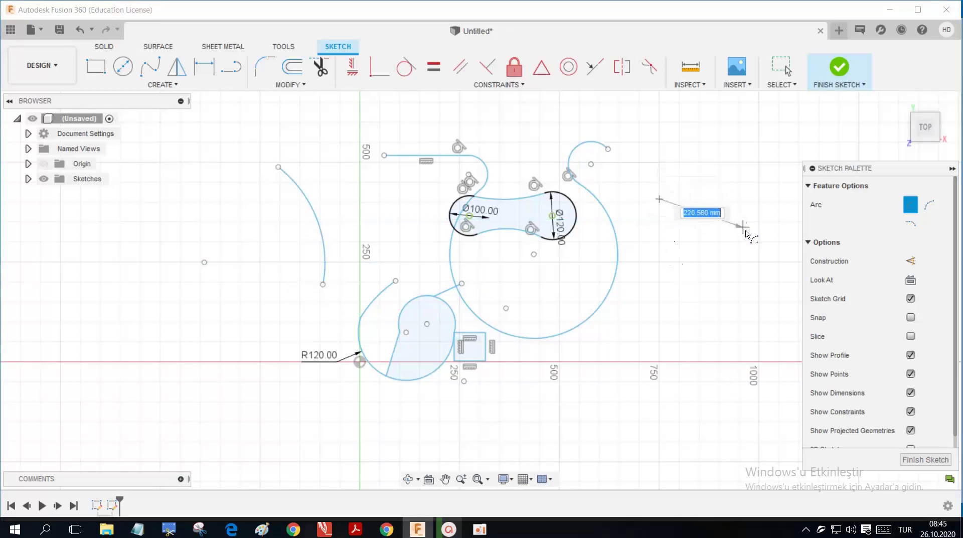
click(712, 139)
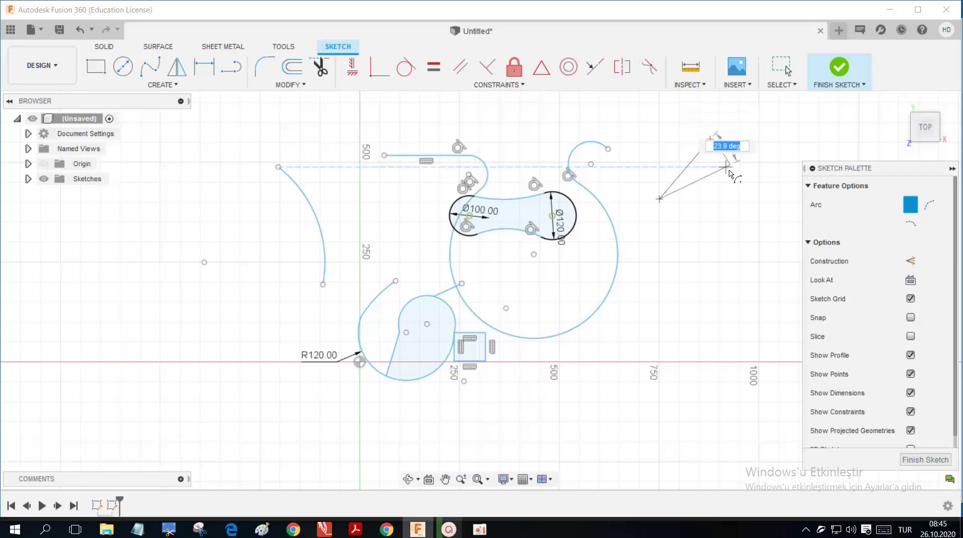
click(732, 229)
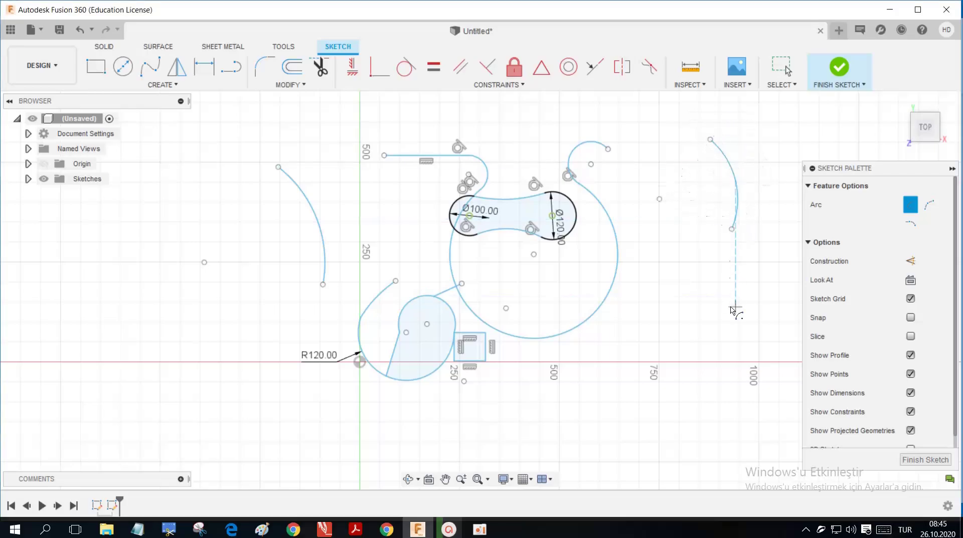
scroll(705, 377, down, 2)
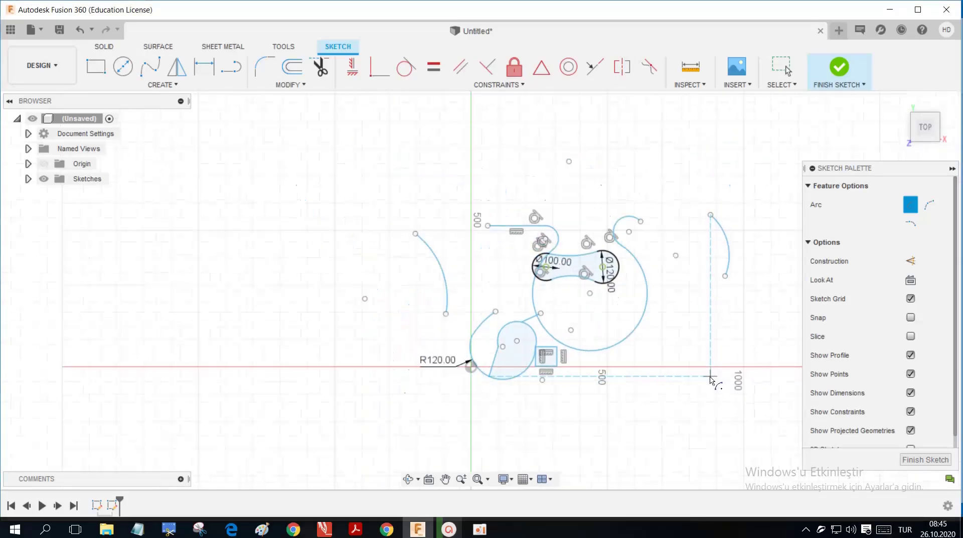
click(261, 200)
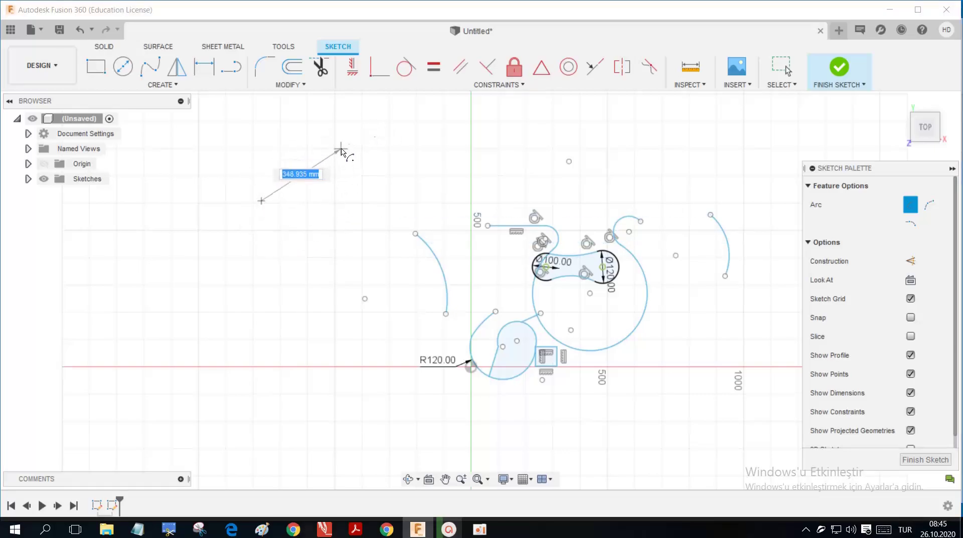
key(Escape)
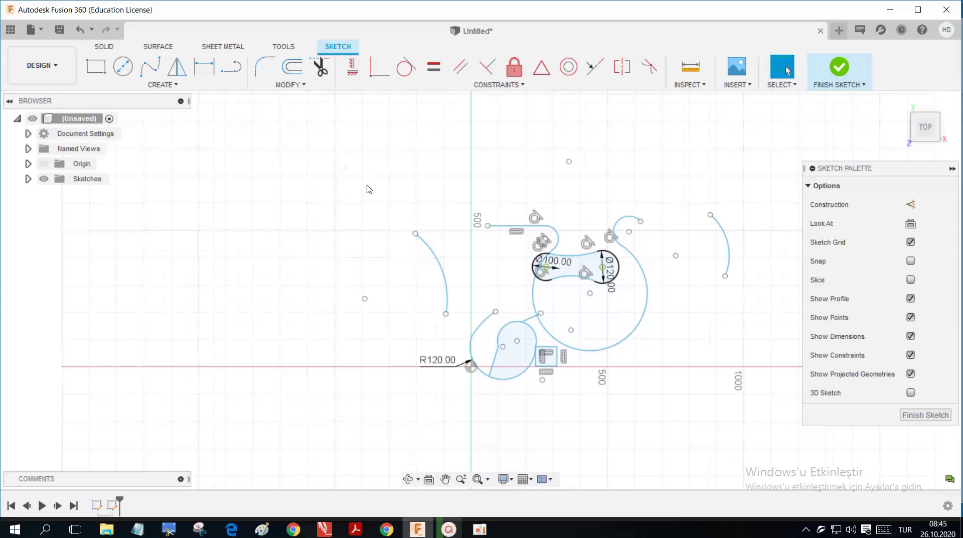
- Try to sketch a center point arc with a 100 mm radius in the empty area on the negative X side
scroll(369, 189, down, 1)
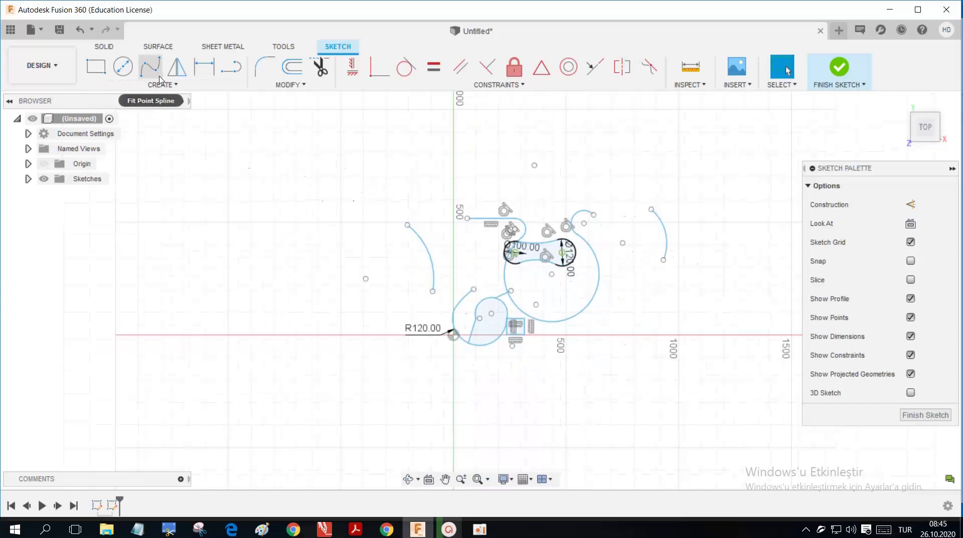
click(173, 85)
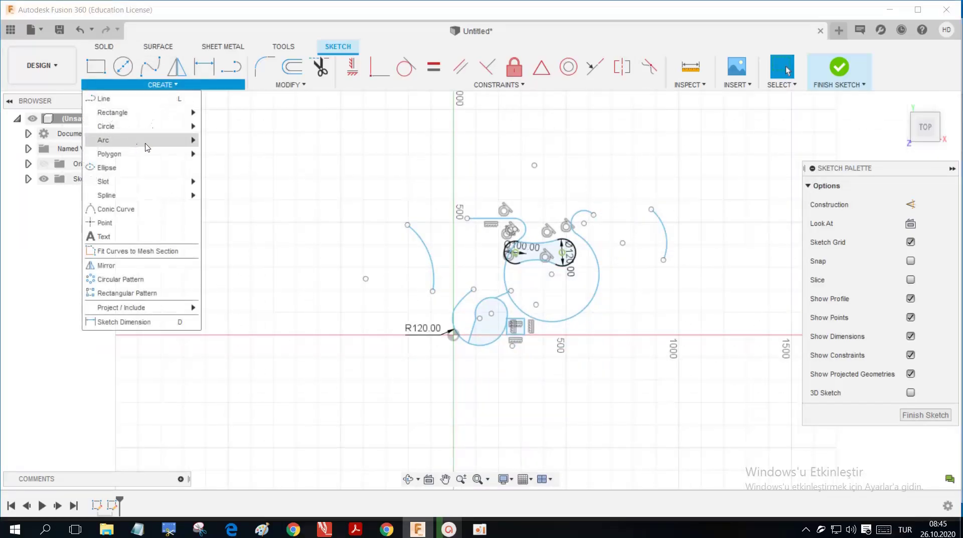
mouse_move(161, 140)
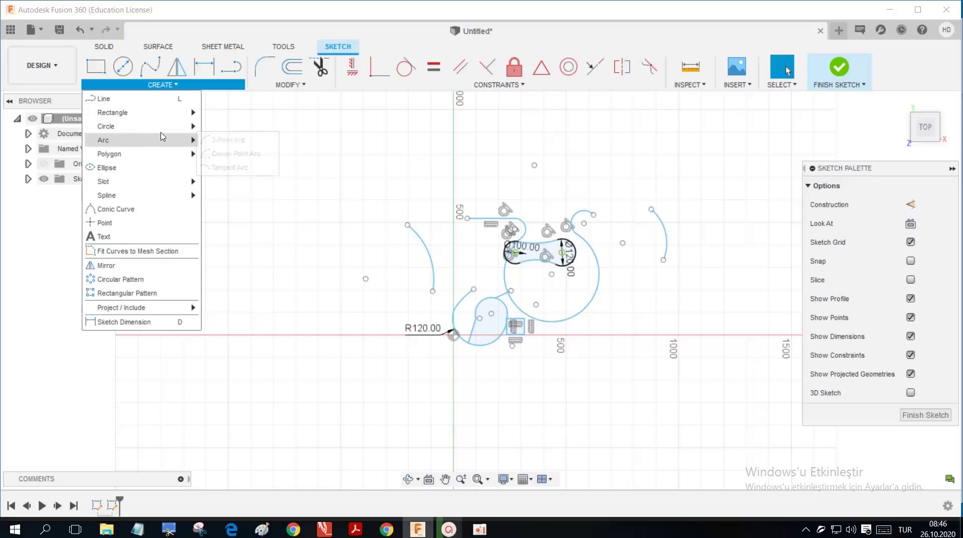
click(223, 155)
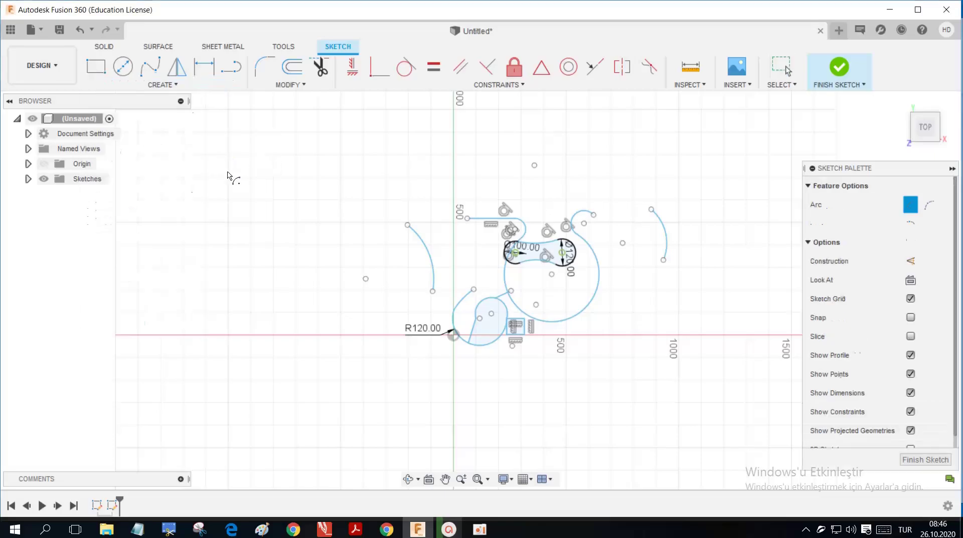
click(252, 214)
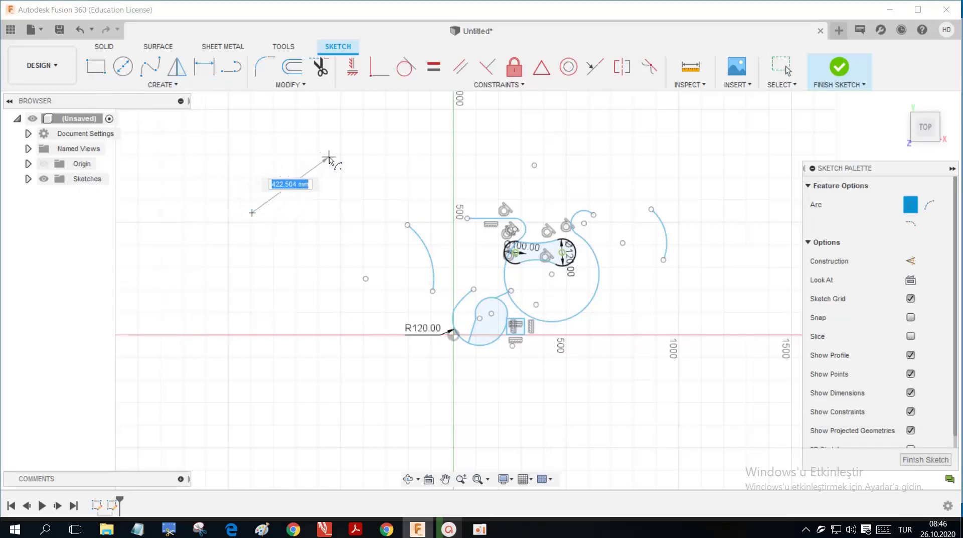
text(100)
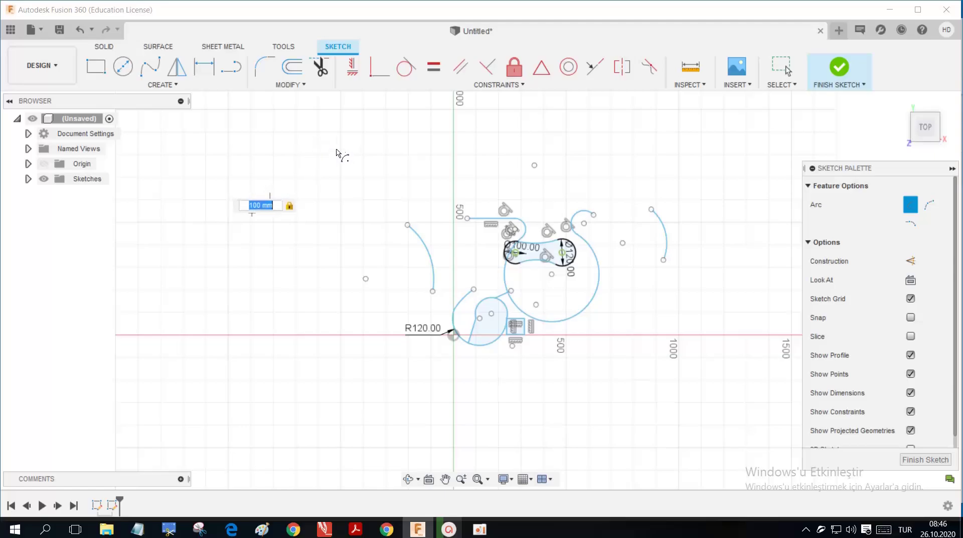
click(338, 153)
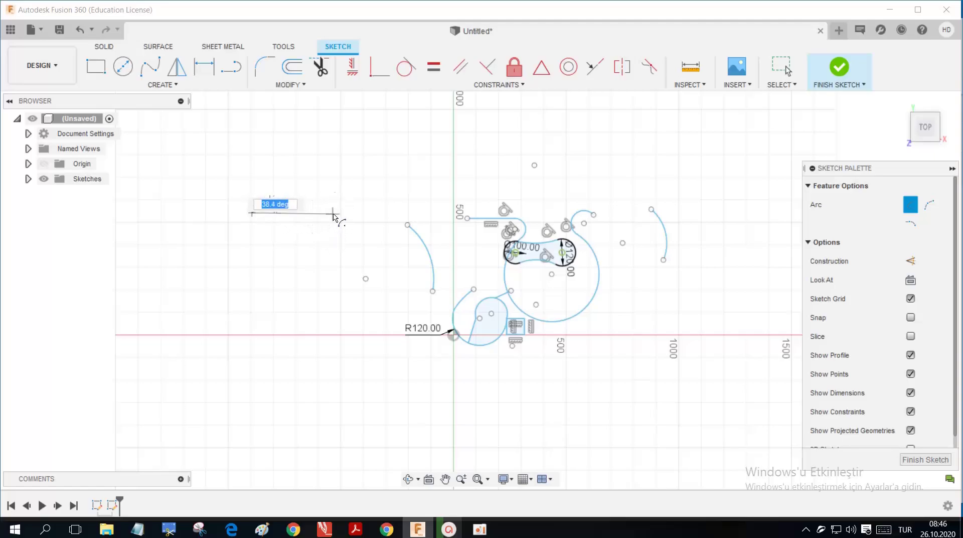
key(Escape)
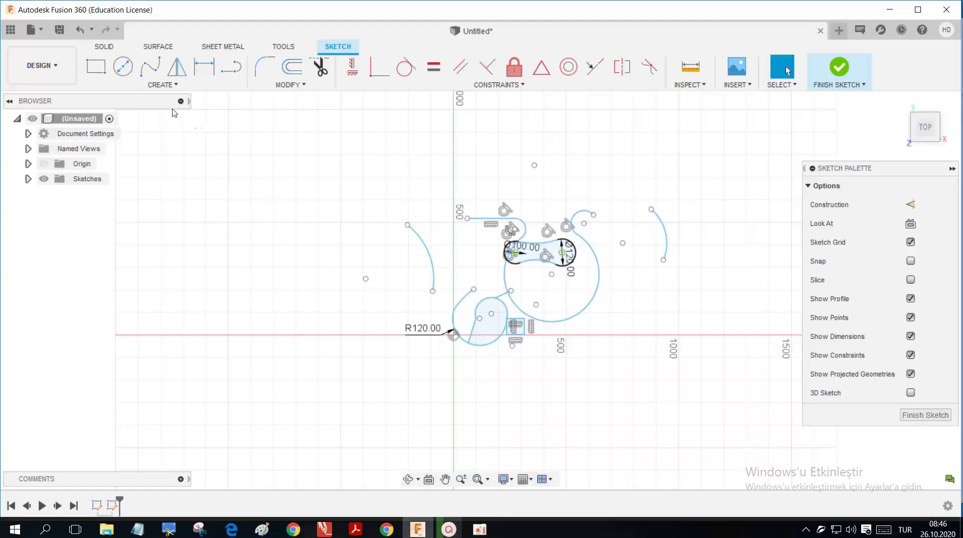
- Sketch a center point arc with a 250 mm radius and a 40 degree sweep on the far negative X side
click(176, 85)
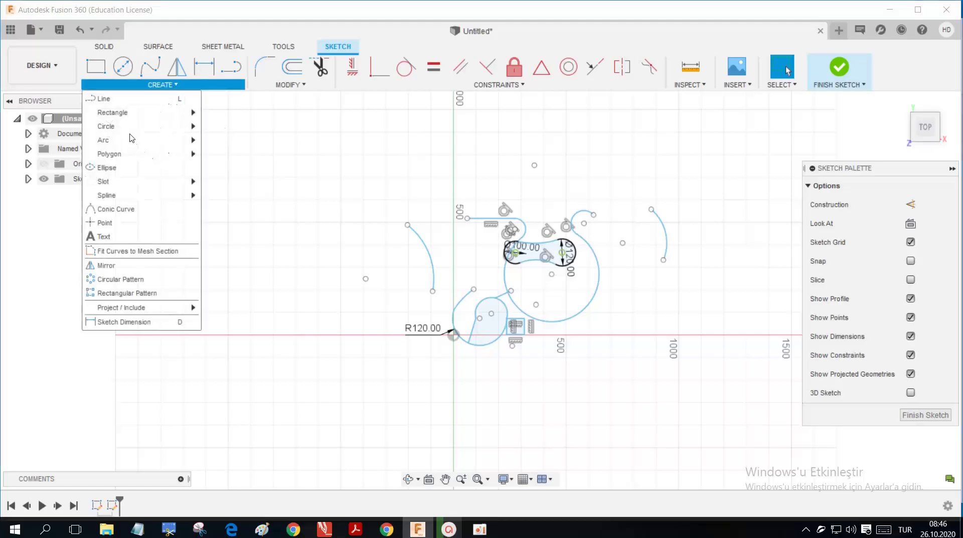
mouse_move(202, 145)
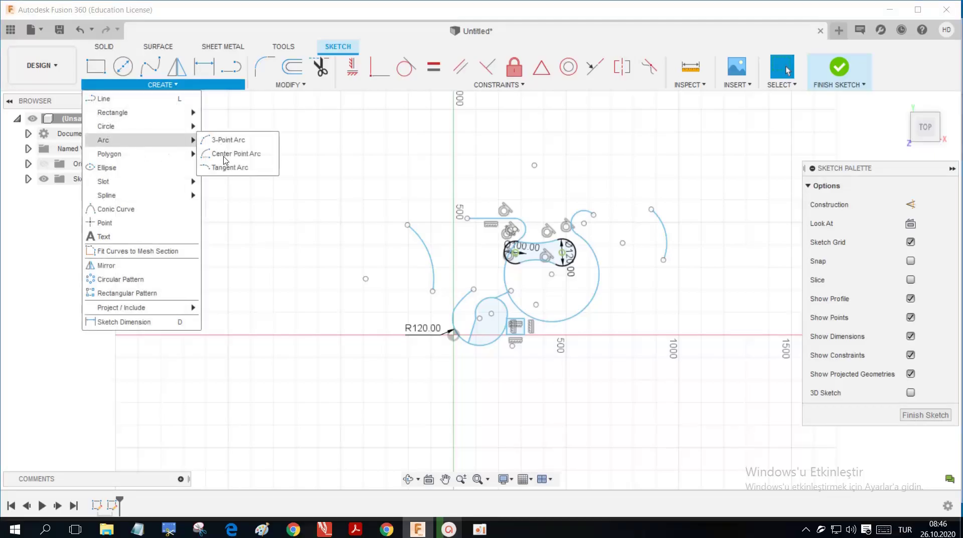
click(246, 157)
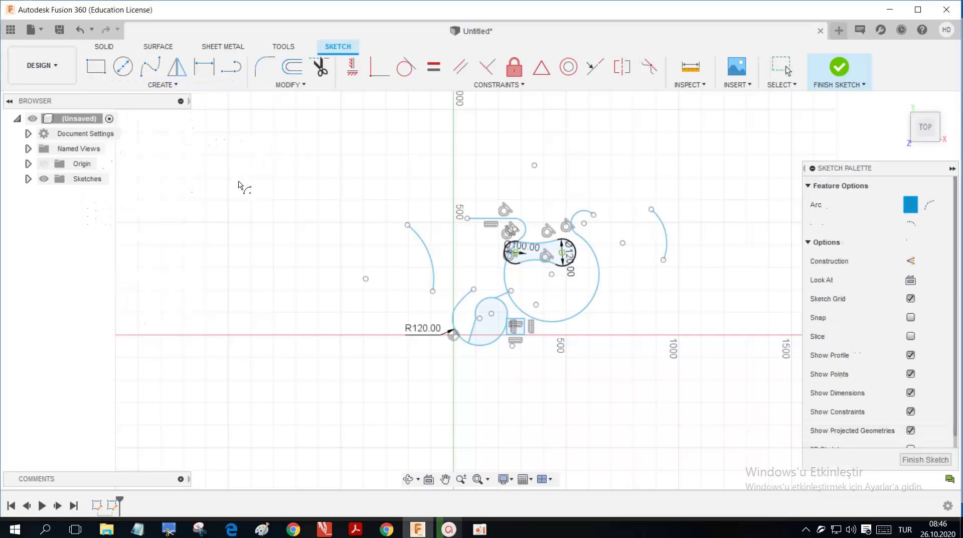
click(275, 235)
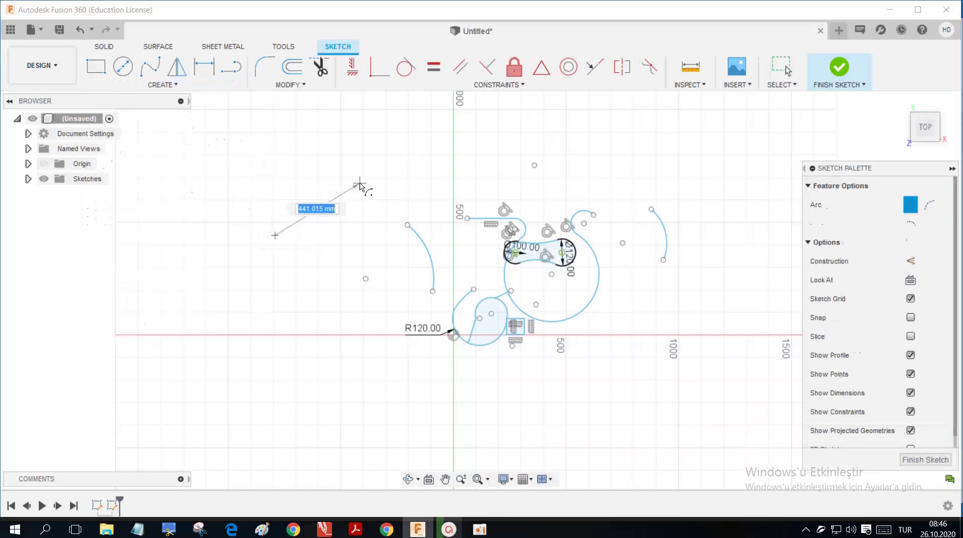
text(250)
key(Tab)
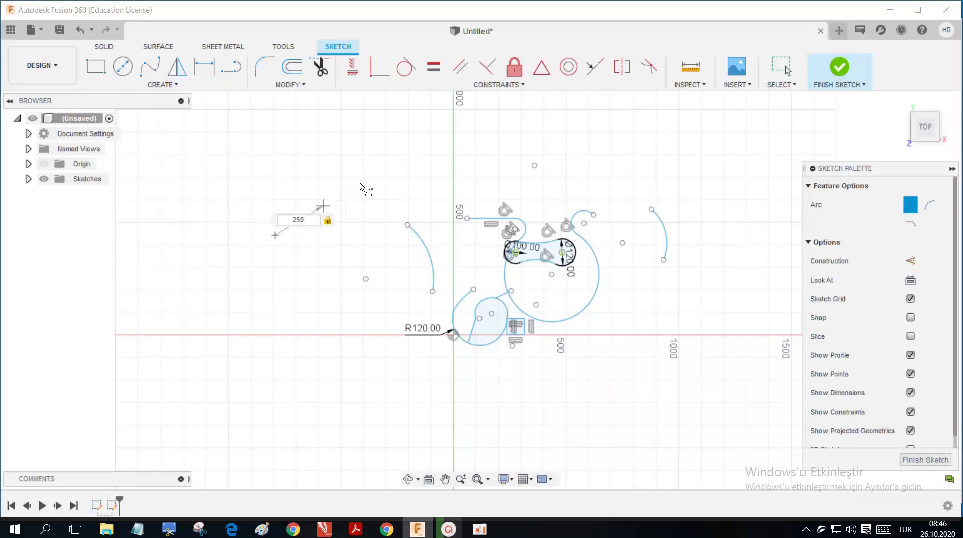
key(Tab)
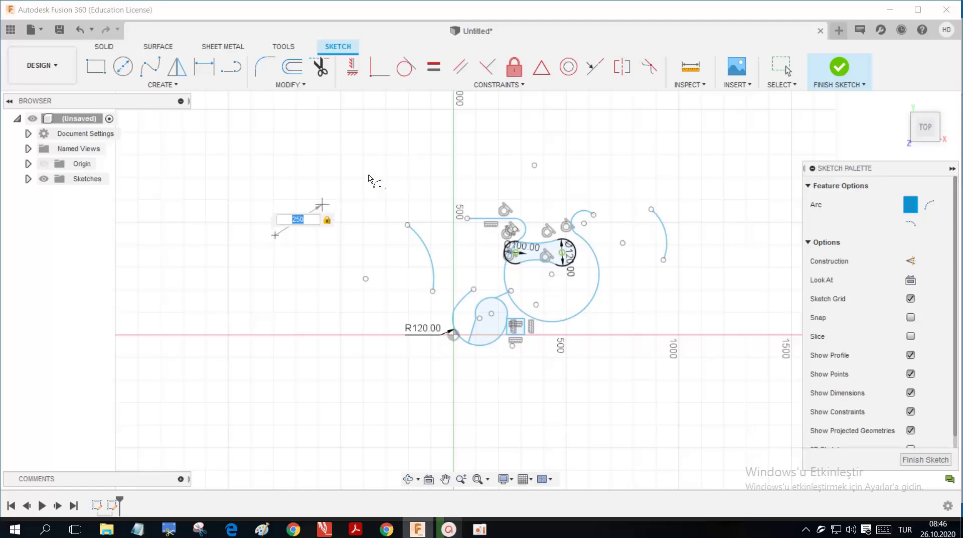
key(Return)
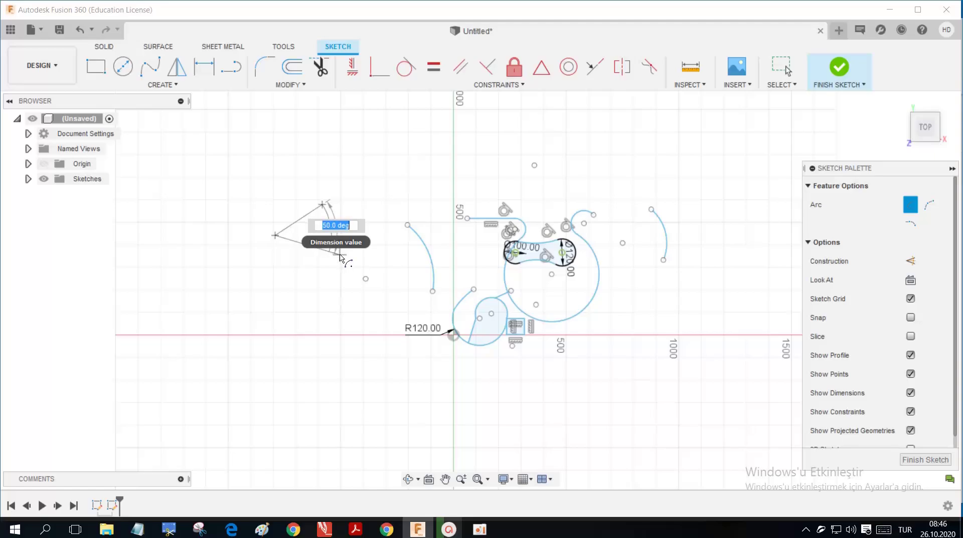
text(40)
key(Return)
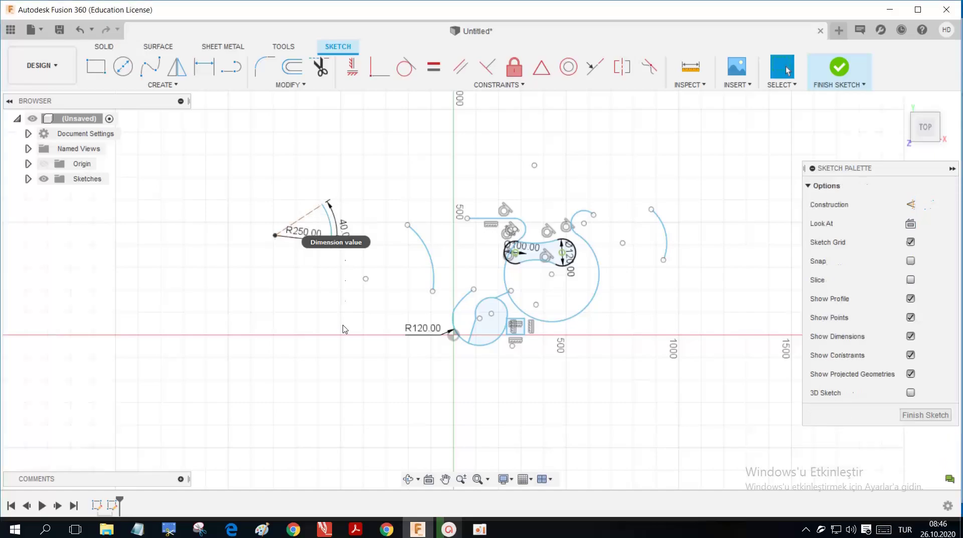
- Sketch a center point arc with a 250 mm radius and a sweep of about 29 degrees, just above the 40 degree arc
scroll(344, 285, up, 2)
scroll(344, 285, up, 2)
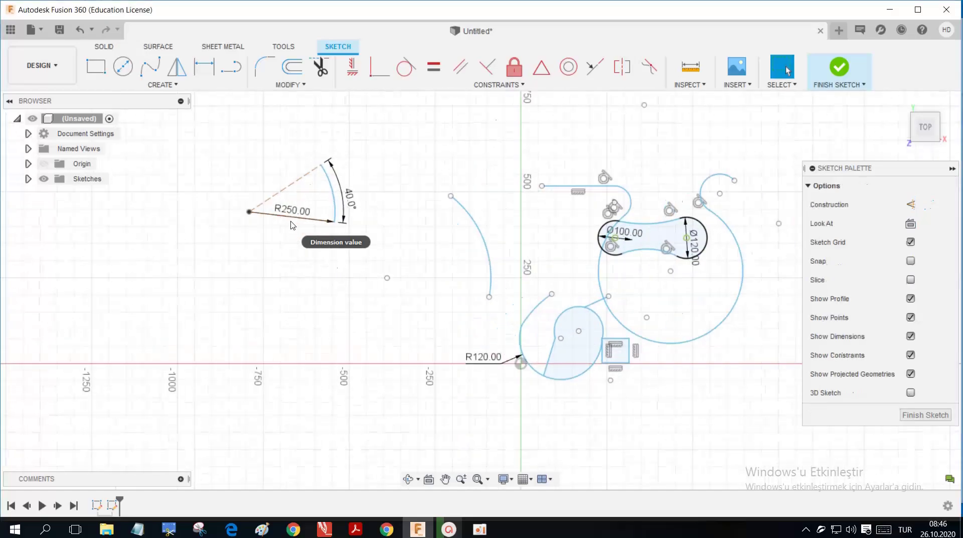
scroll(277, 226, down, 2)
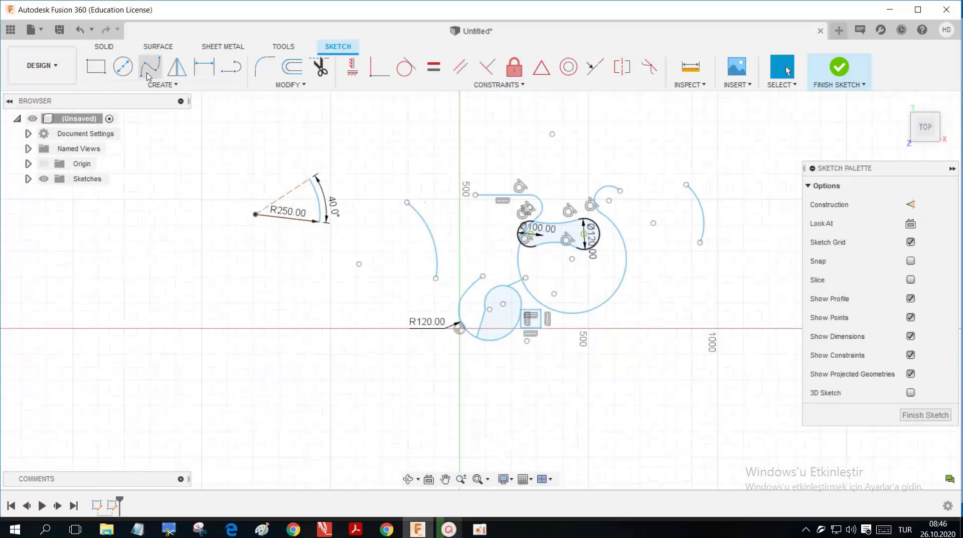
click(161, 84)
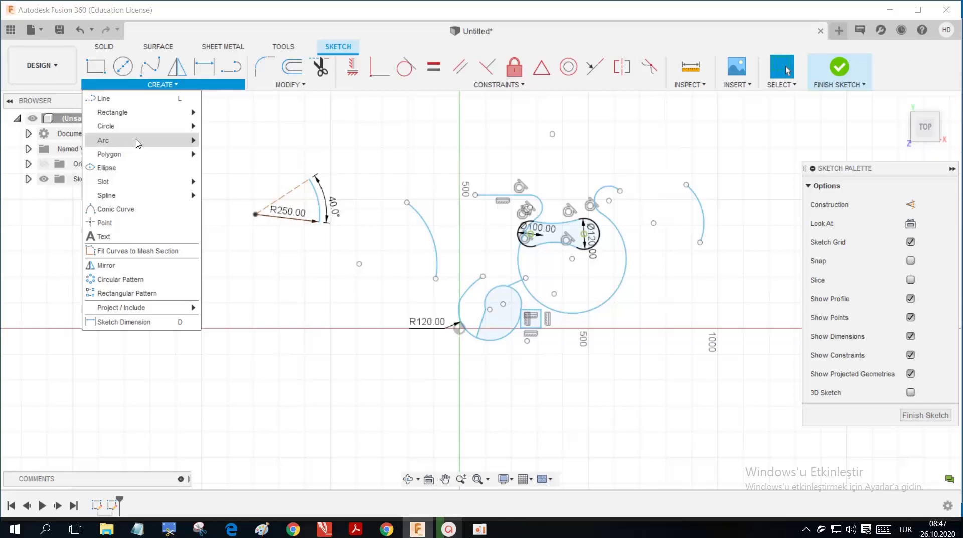
mouse_move(170, 134)
click(220, 153)
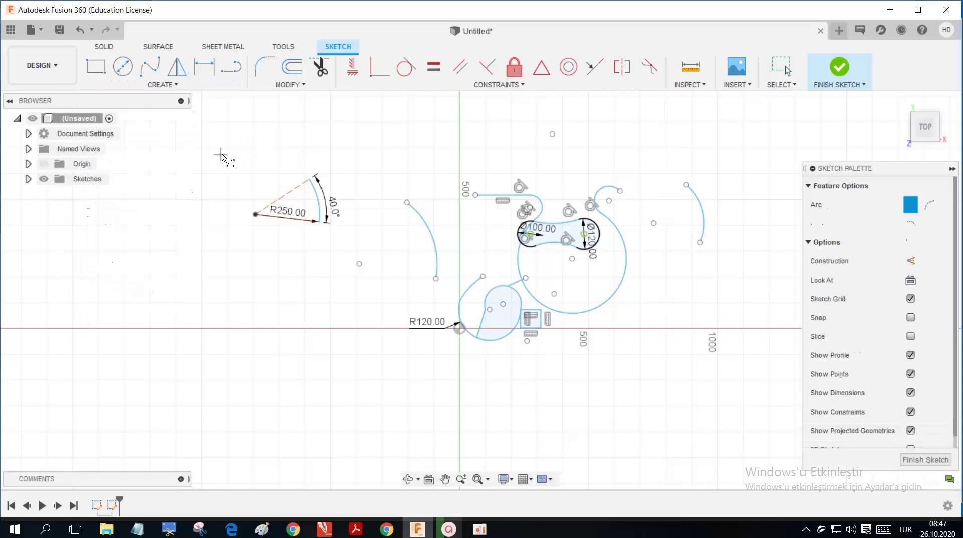
click(221, 154)
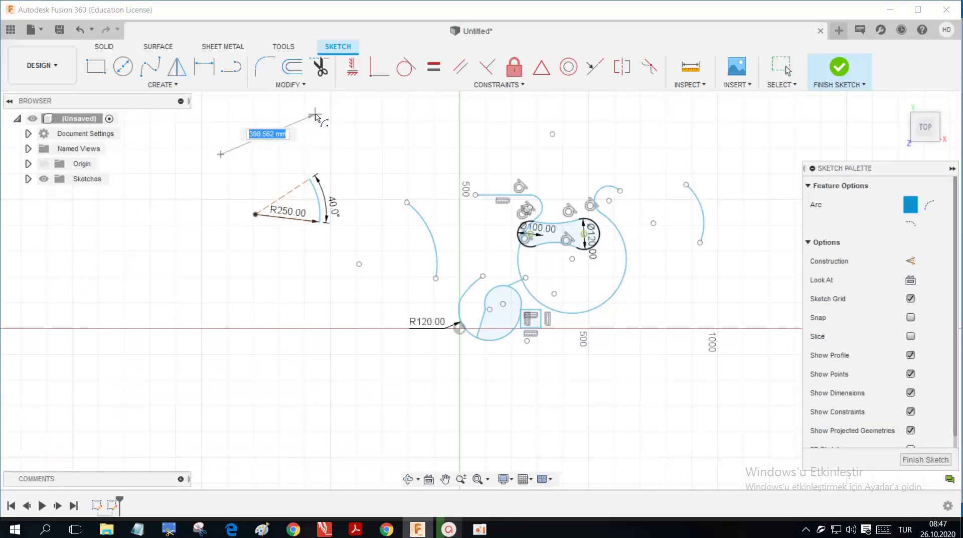
text(50)
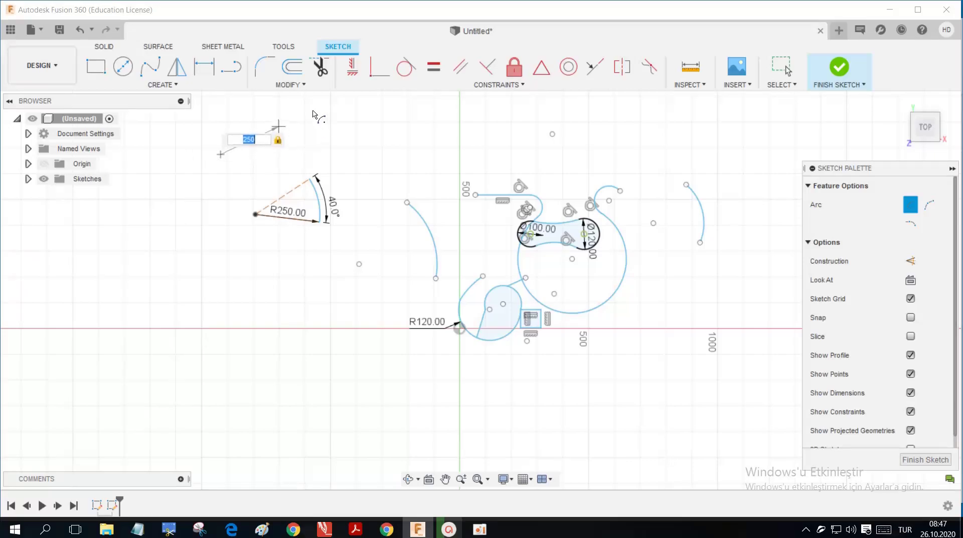
click(314, 115)
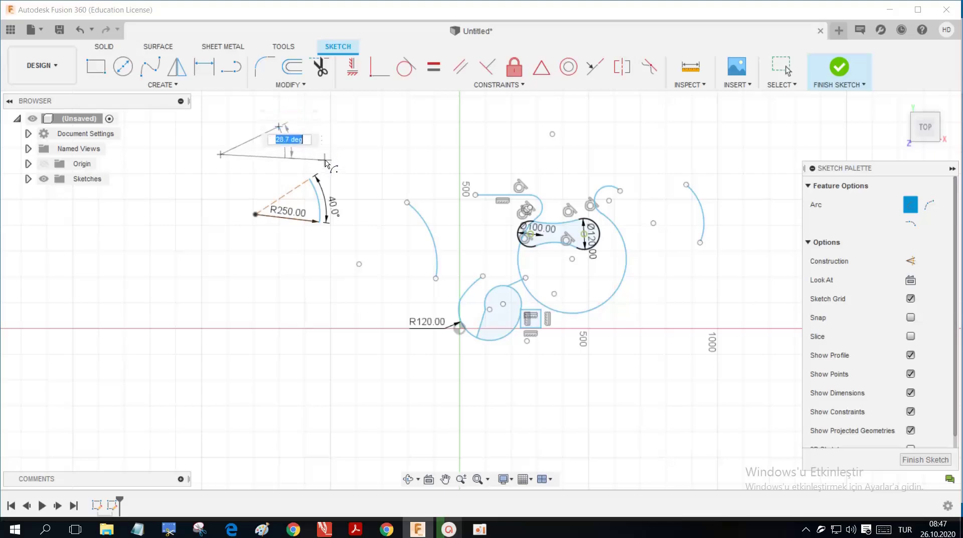
click(327, 162)
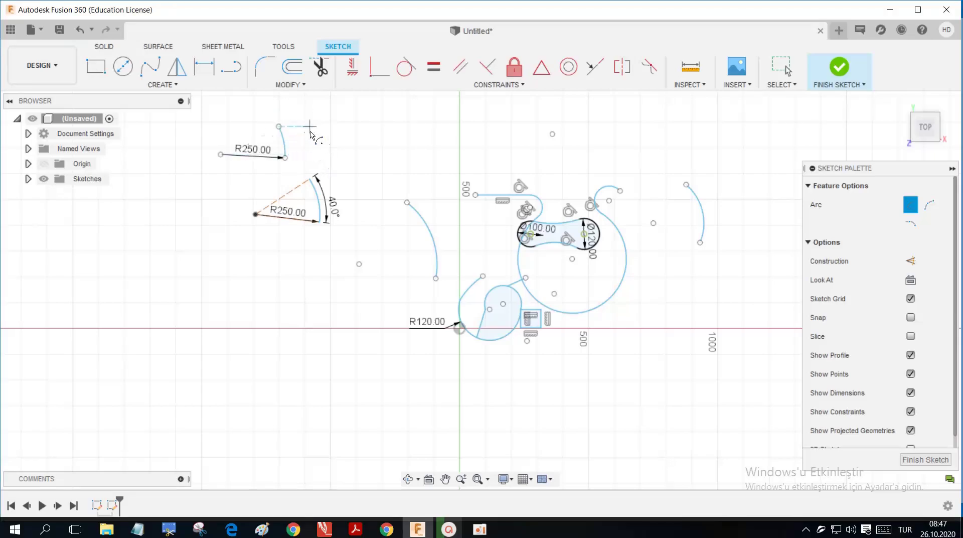
key(Escape)
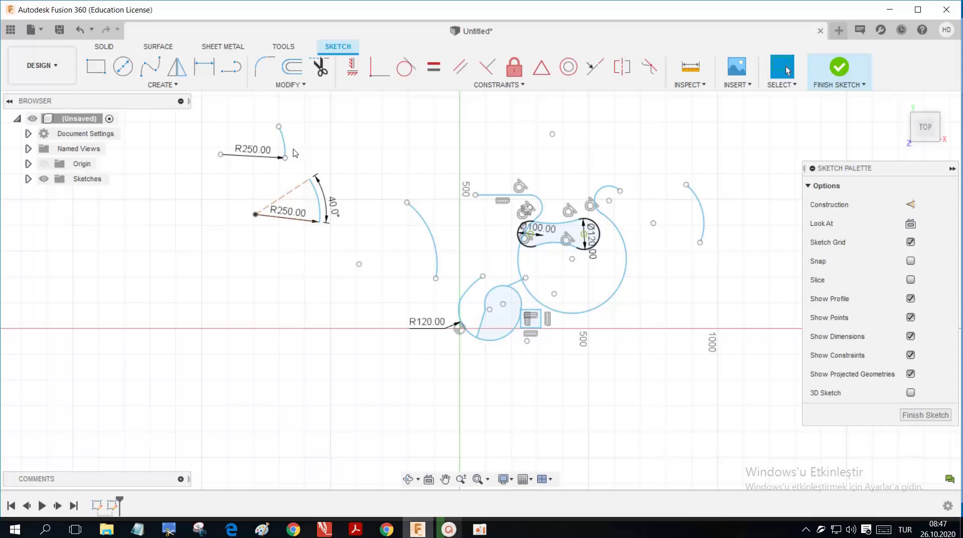
- Sketch a long, slightly downward-sloping line in the empty area above the existing shapes, crossing the Y axis
scroll(334, 165, down, 1)
click(207, 88)
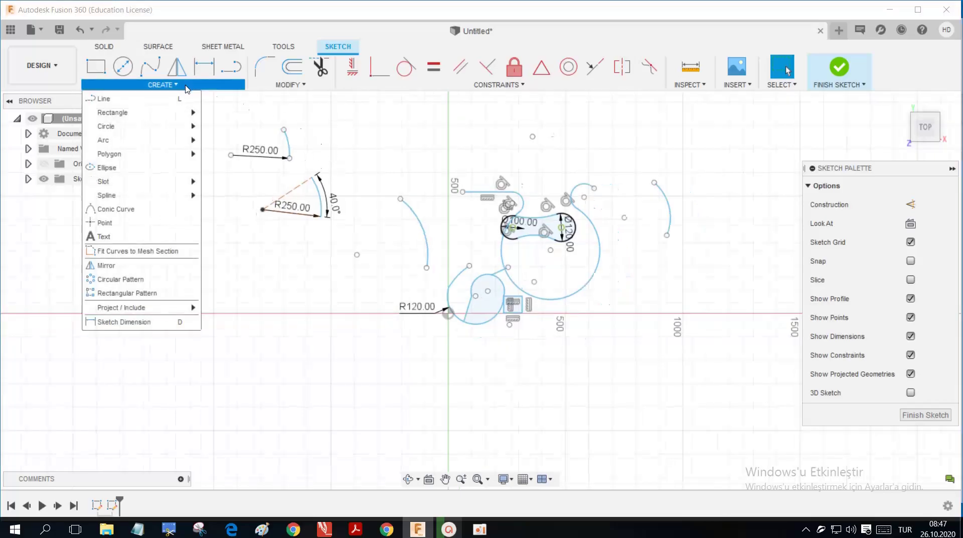
mouse_move(145, 140)
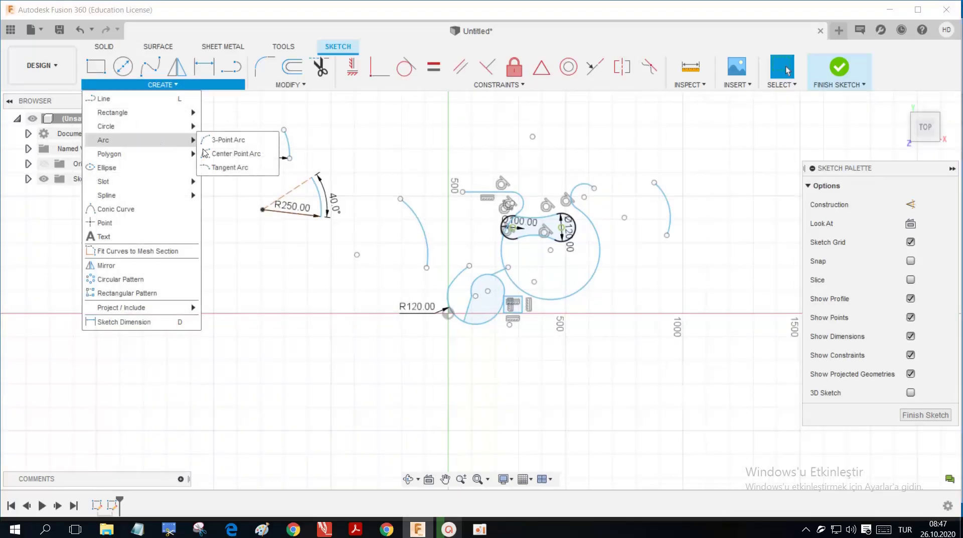
click(222, 169)
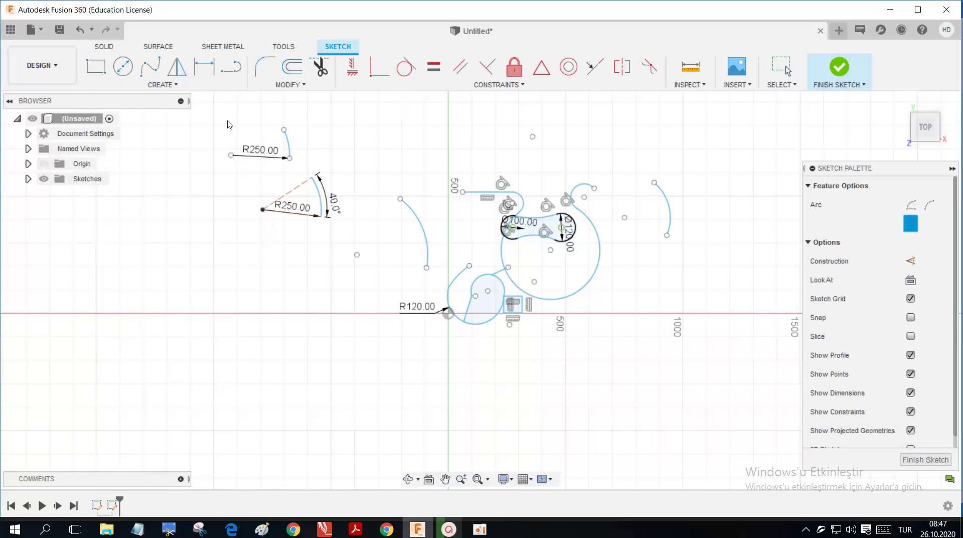
key(l)
click(404, 126)
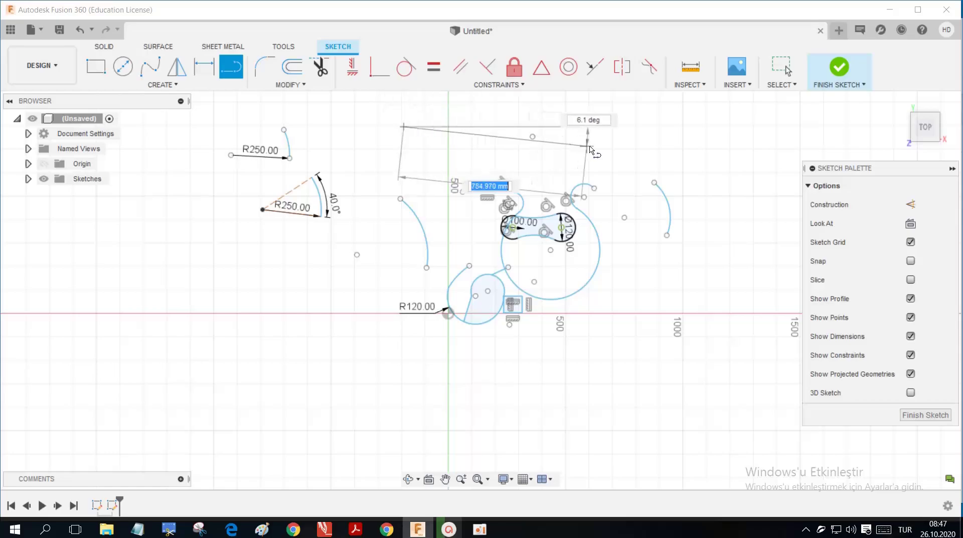
click(608, 148)
key(Escape)
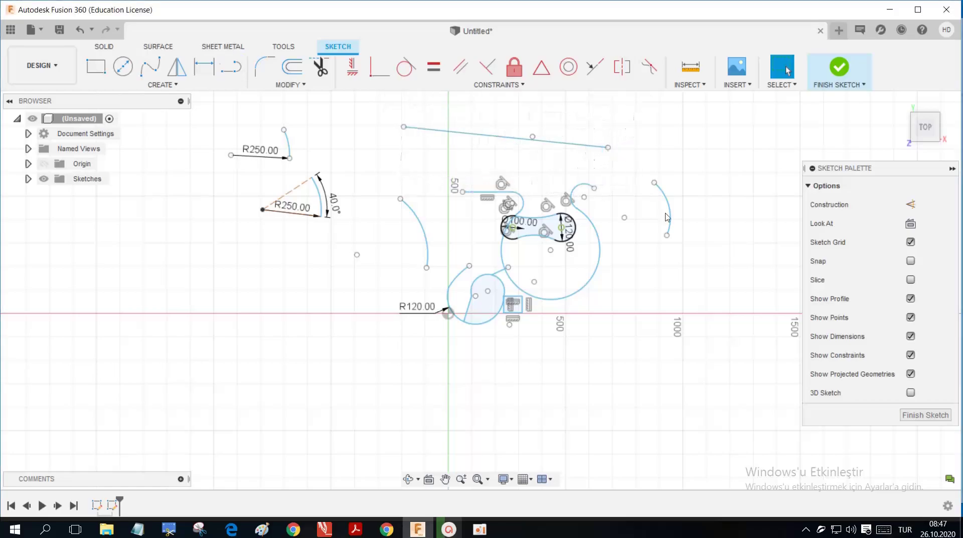
- Sketch two more rising lines on the positive X side, one below the X axis and one about 450 mm long above it
key(a)
click(549, 428)
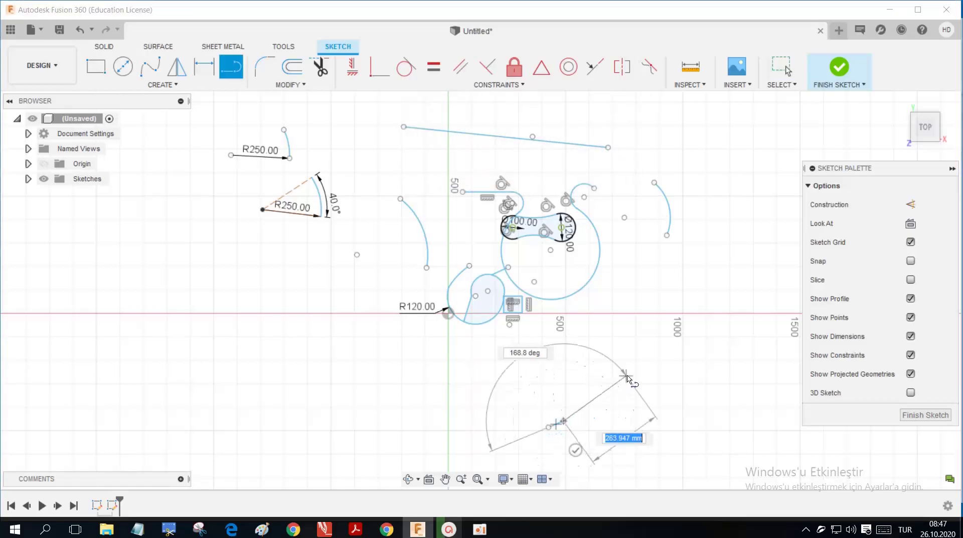
click(629, 372)
key(Escape)
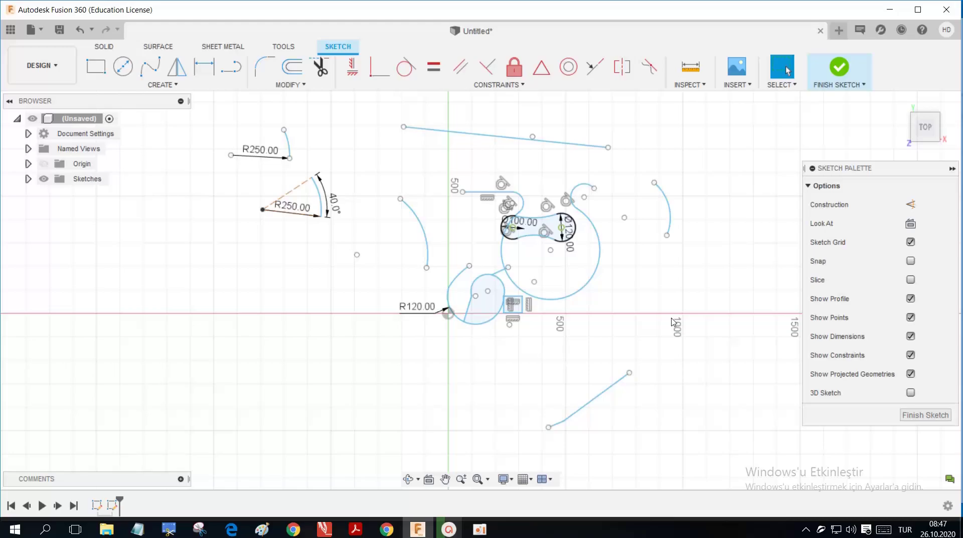
key(a)
click(636, 286)
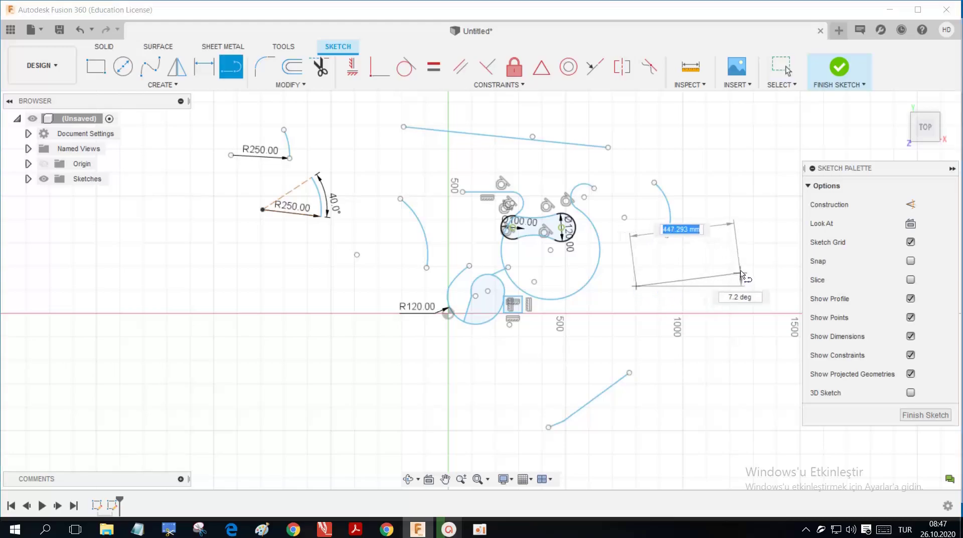
click(739, 266)
key(Escape)
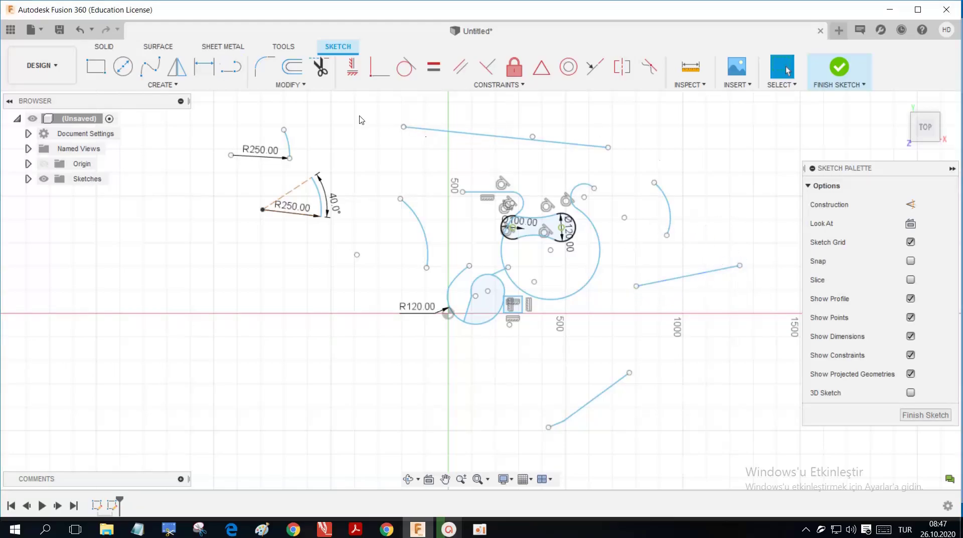
- Draw a tangent arc from the positive X end of the long upper line, curving upward
click(163, 85)
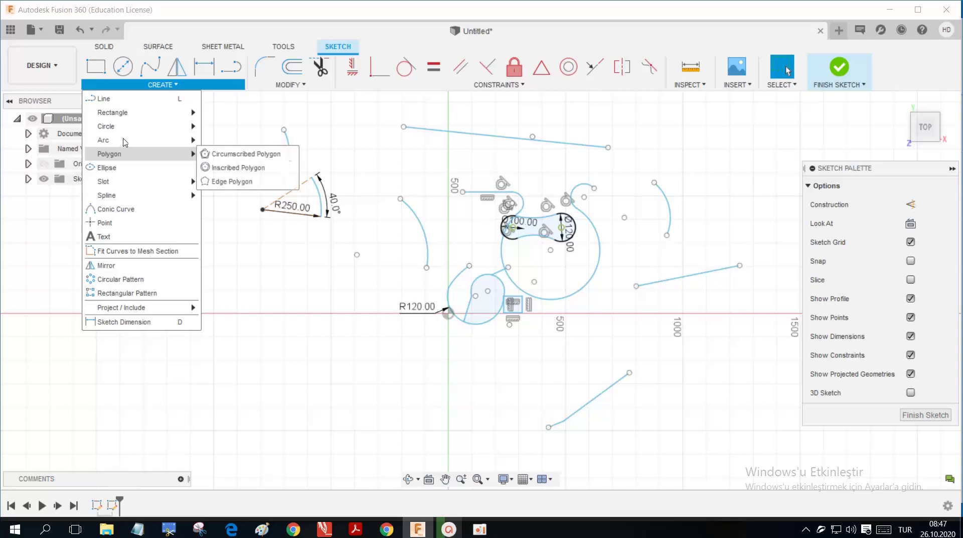
mouse_move(148, 140)
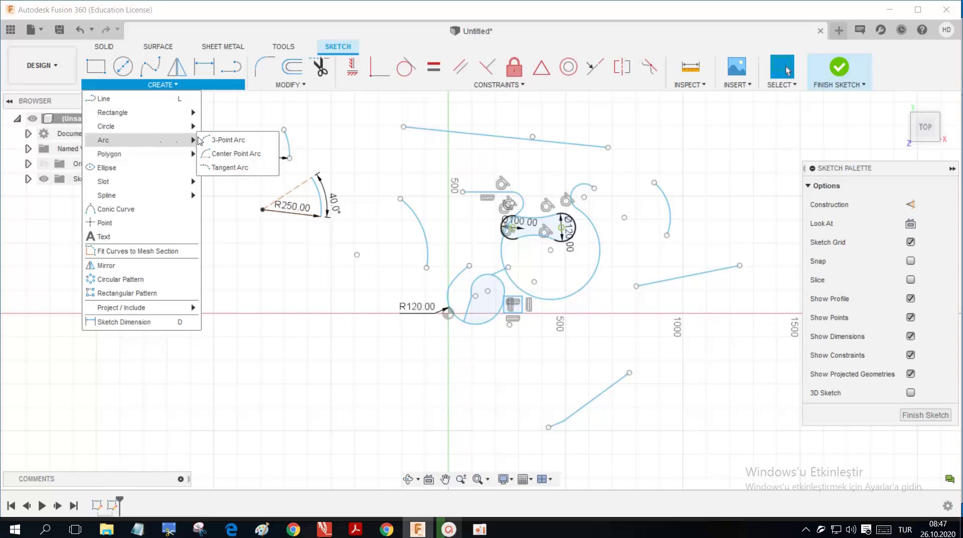
click(221, 167)
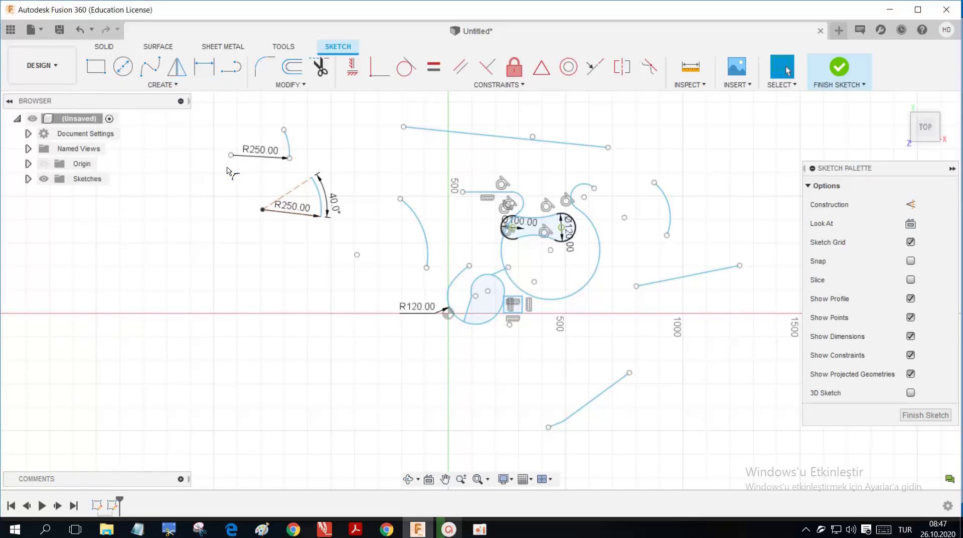
click(608, 148)
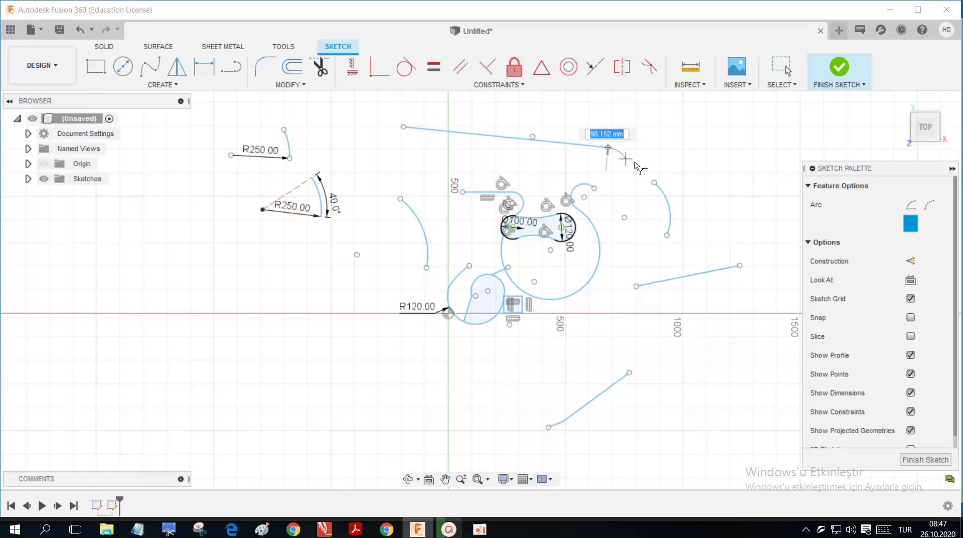
click(705, 113)
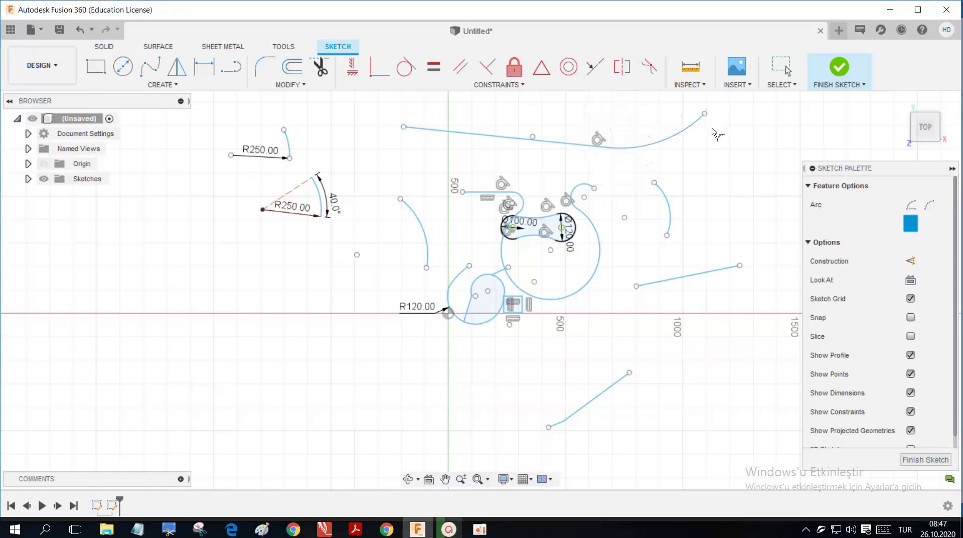
- Add tangent arcs to the lower end of the line above the X axis and the upper end of the line below it
click(637, 286)
click(588, 349)
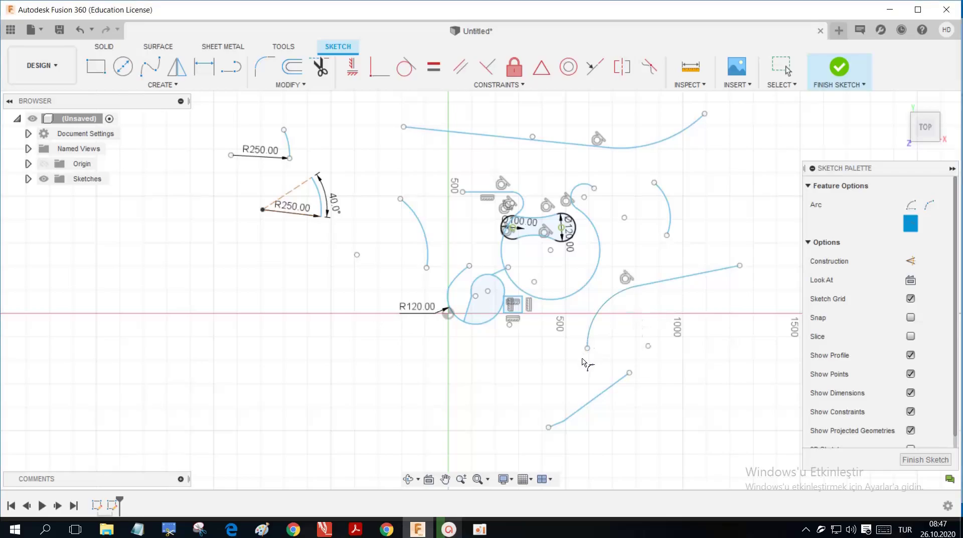
click(630, 373)
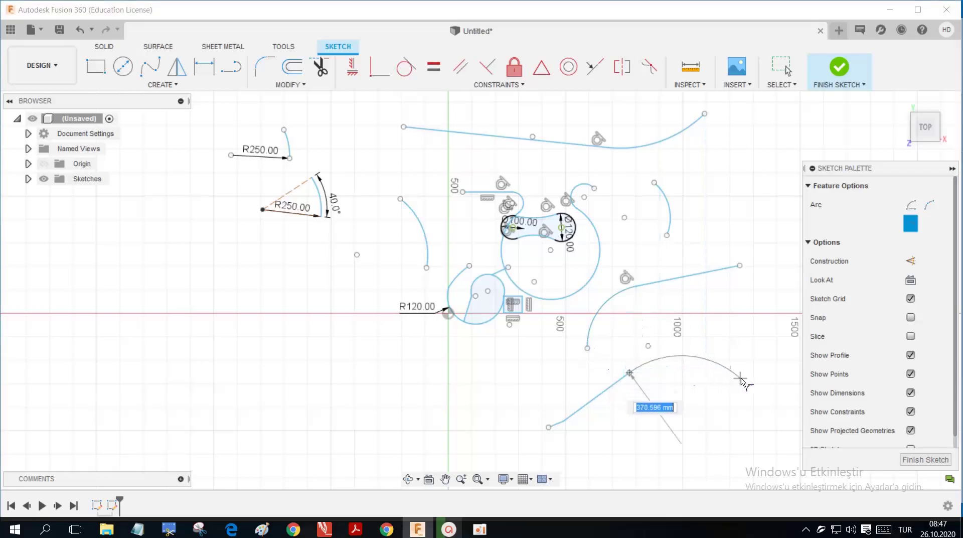
click(743, 378)
key(Escape)
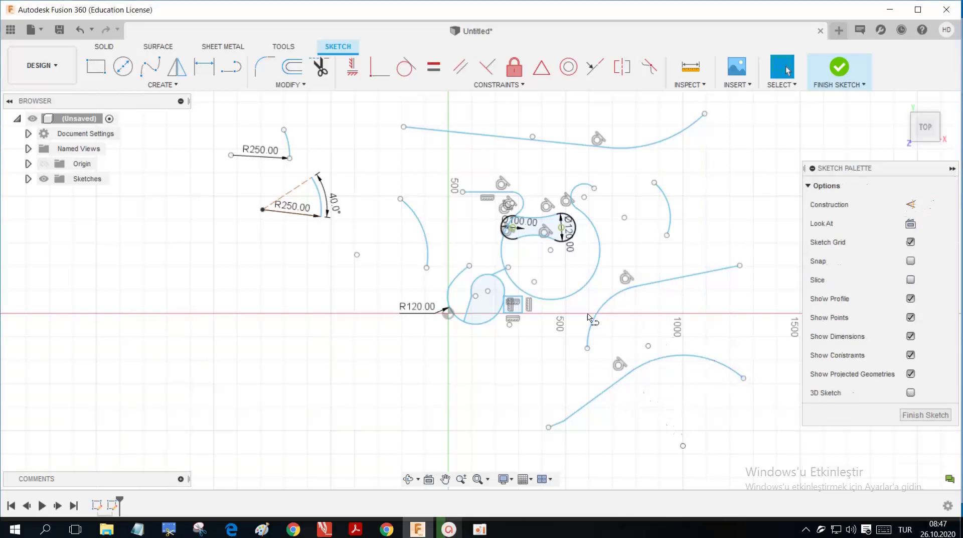
- Sketch a rising line on the far positive X side and continue it with a tangent arc using the Line tool
key(l)
click(695, 247)
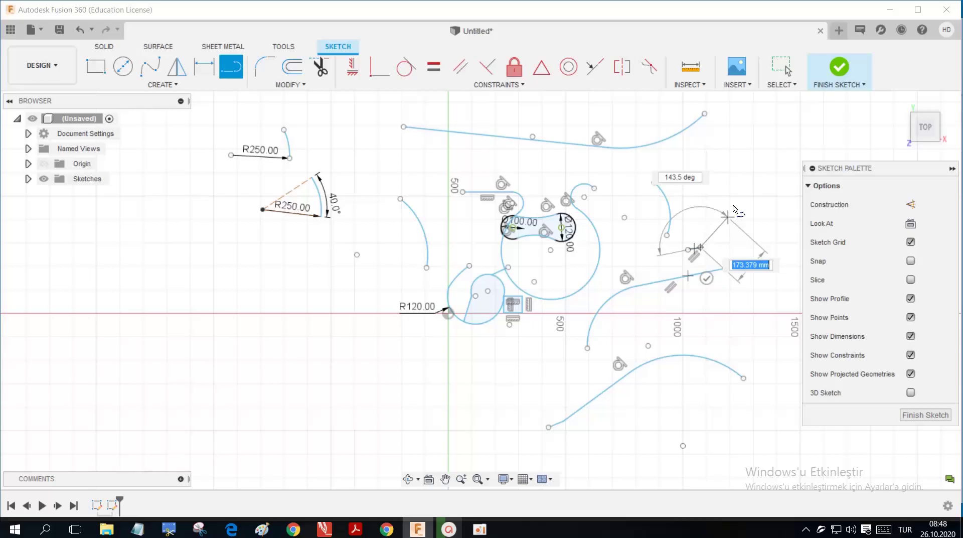
click(768, 175)
drag(768, 175, 734, 121)
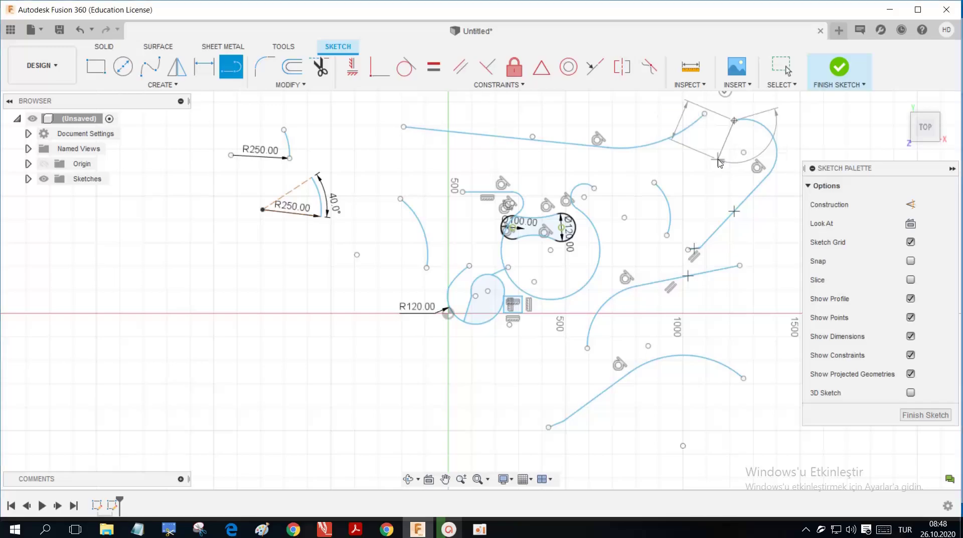
key(Escape)
- Sketch a long rising line on the far negative X side and extend its upper end with a tangent arc using the Line tool
scroll(634, 231, down, 2)
scroll(632, 205, down, 2)
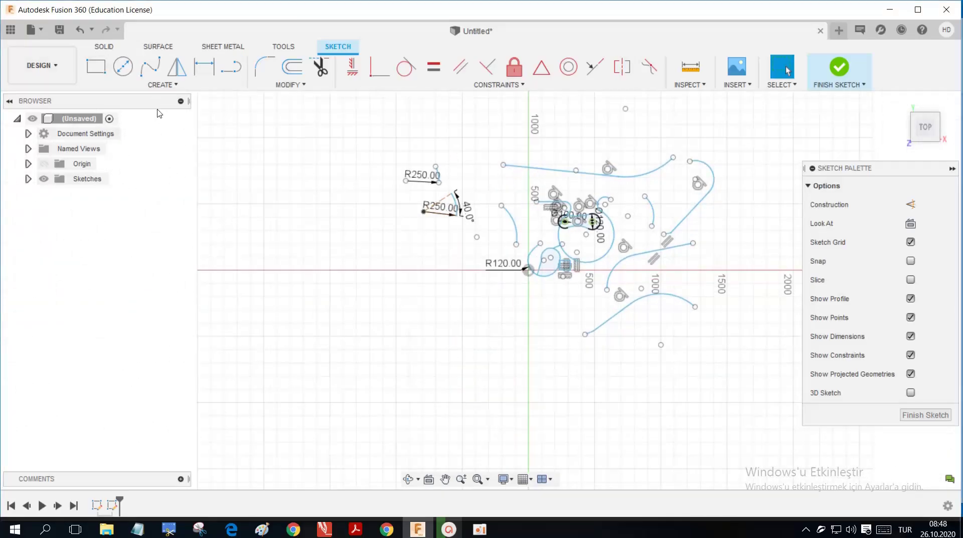
key(l)
click(301, 172)
click(420, 125)
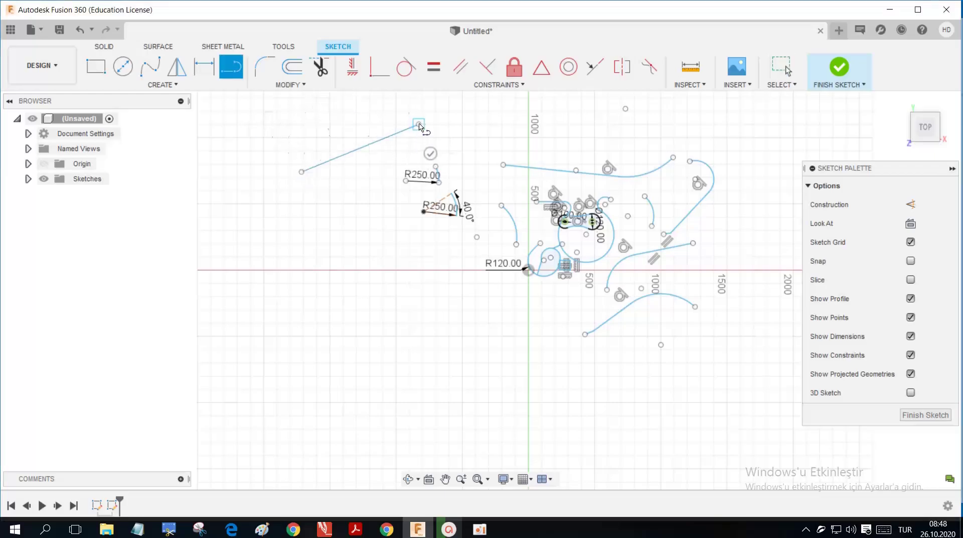
drag(419, 125, 477, 130)
key(Escape)
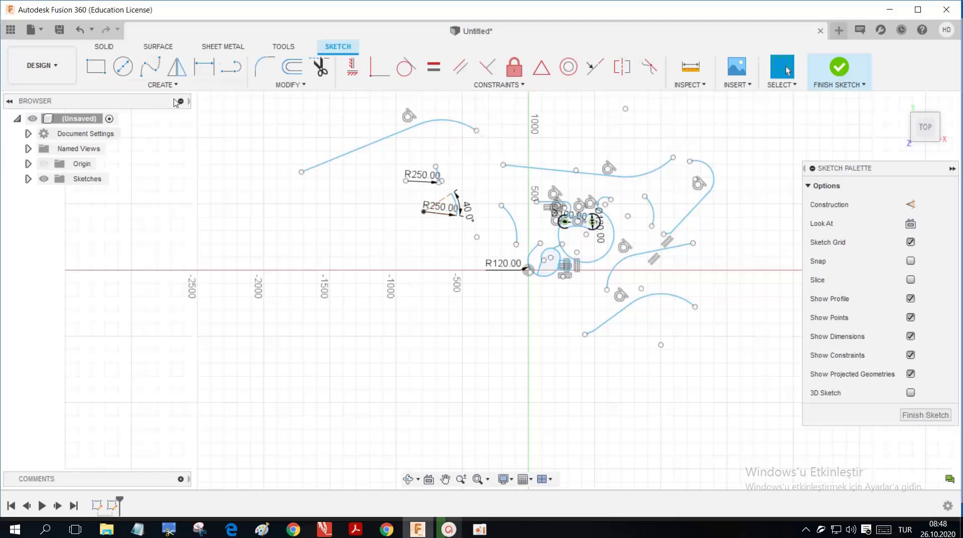
- Draw a tangent arc from the lower end of the long line on the far negative X side, curving downward
click(172, 87)
mouse_move(118, 141)
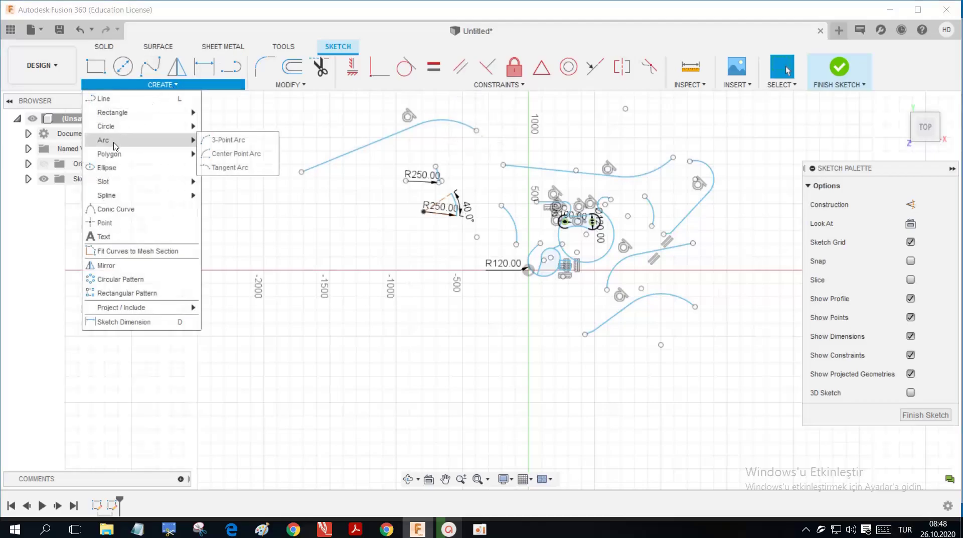
click(224, 166)
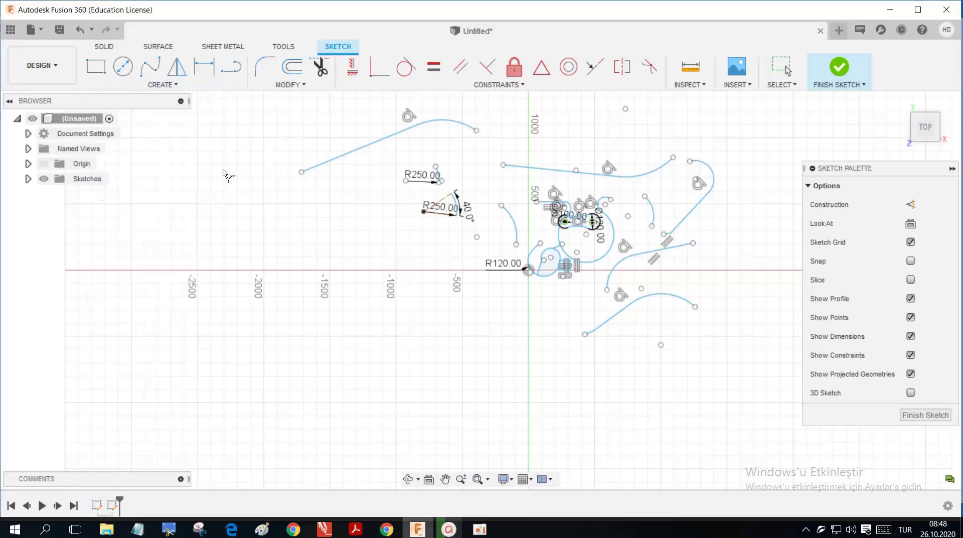
click(301, 171)
click(285, 226)
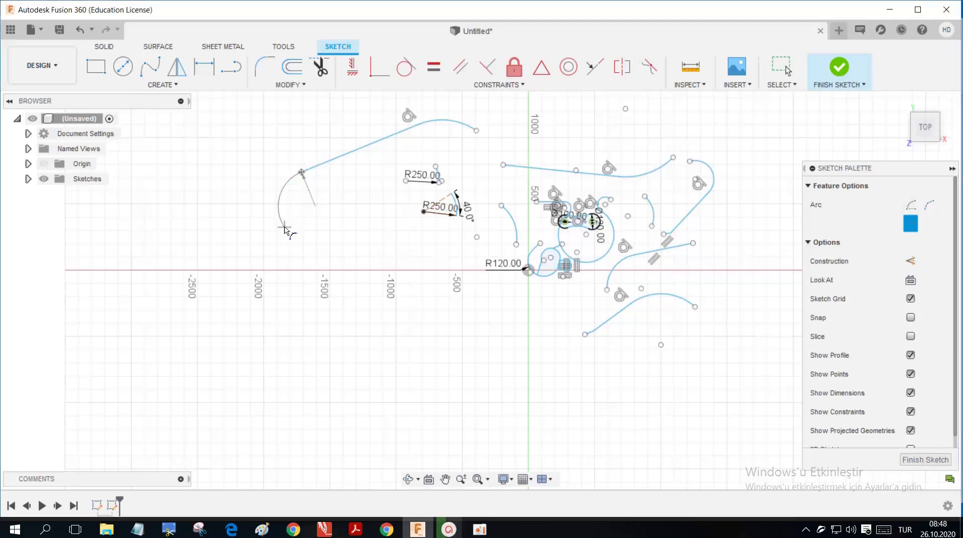
key(Escape)
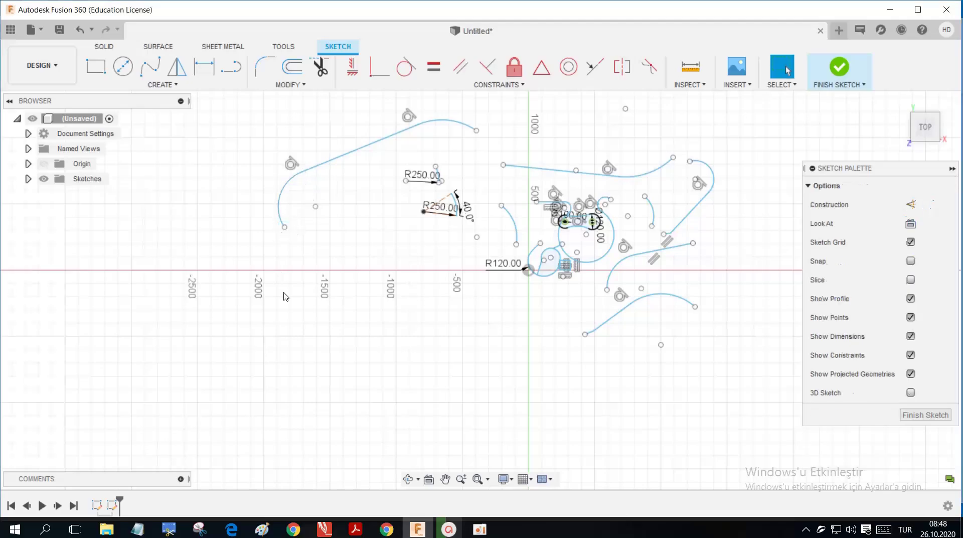
- Delete all the lines, arcs, circles and dimensions from the sketch
scroll(288, 296, down, 1)
scroll(292, 278, down, 1)
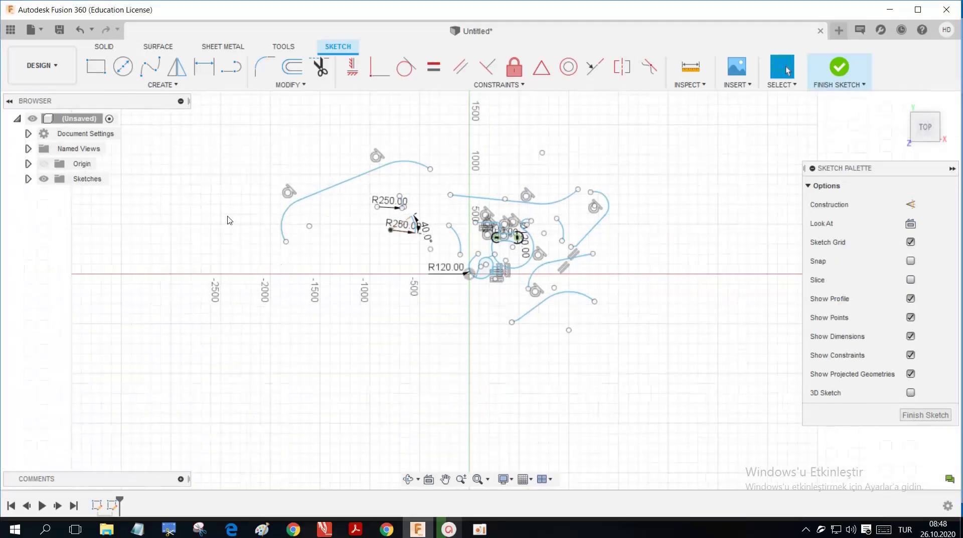
mouse_move(248, 110)
mouse_down()
mouse_move(546, 366)
mouse_move(645, 385)
mouse_up()
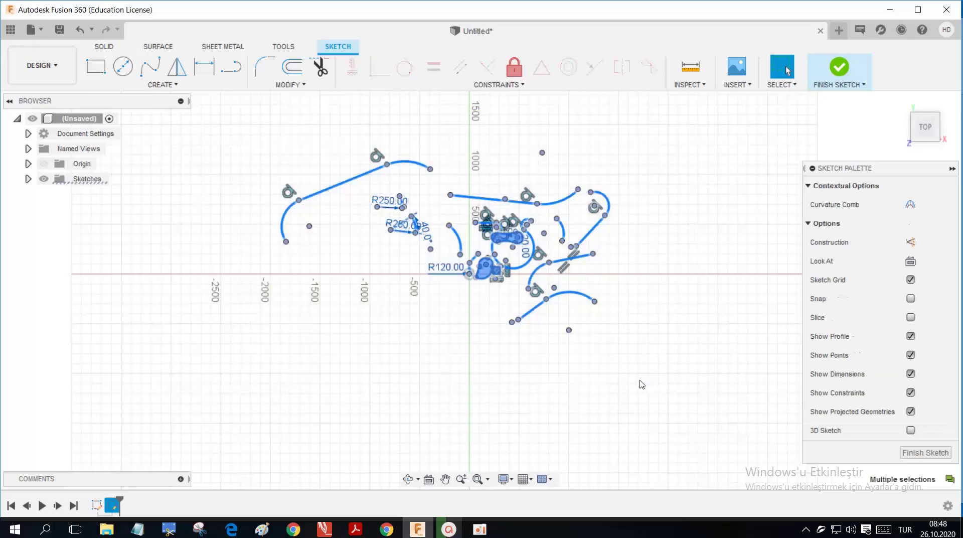
key(Delete)
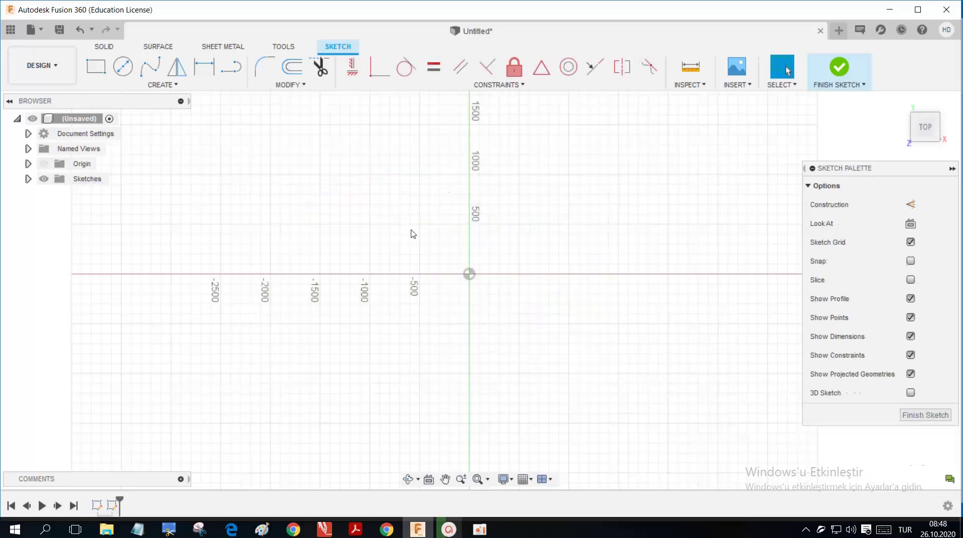
scroll(419, 235, up, 1)
scroll(420, 235, up, 1)
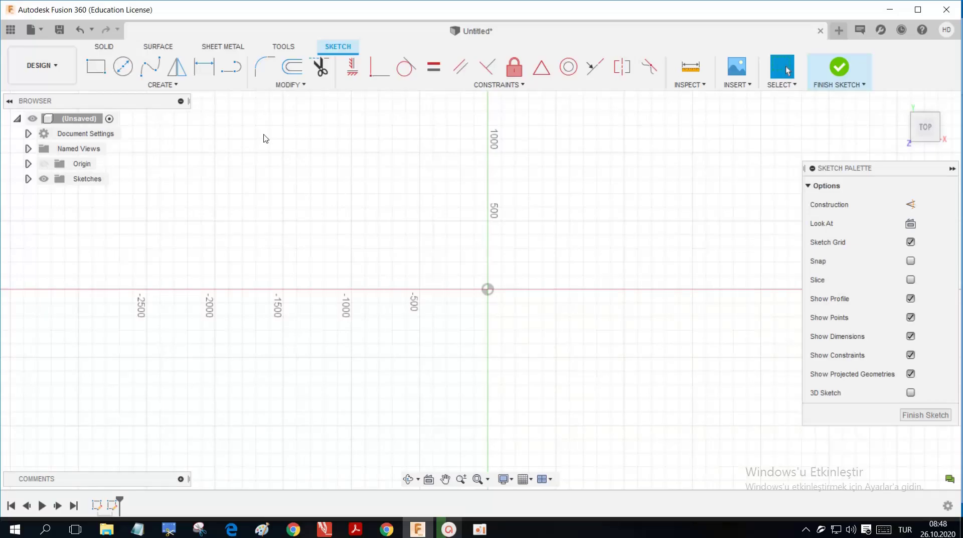
click(172, 86)
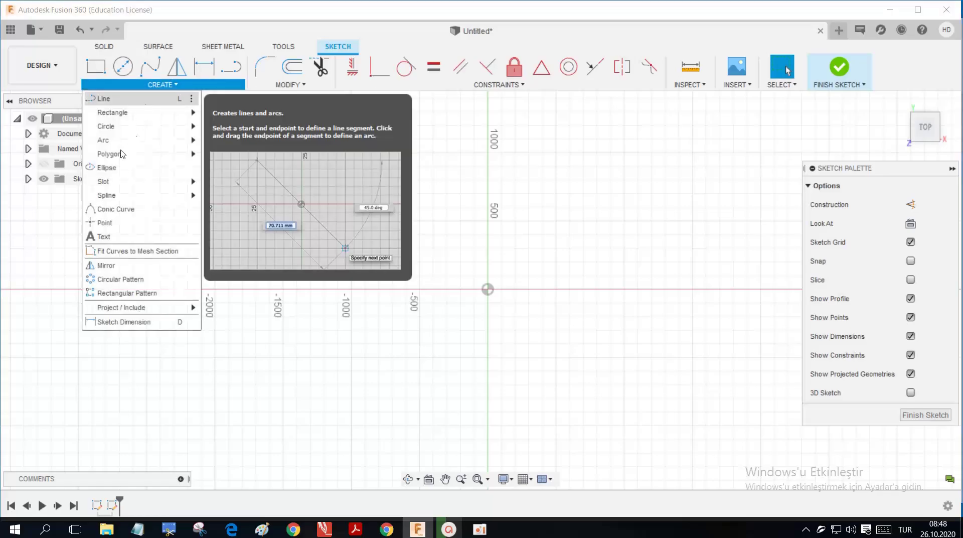
mouse_move(122, 154)
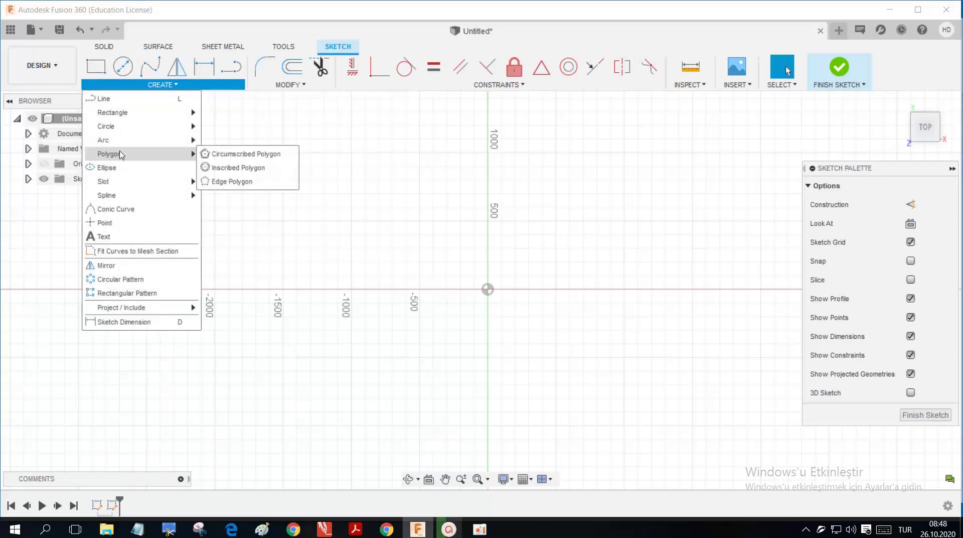
click(223, 155)
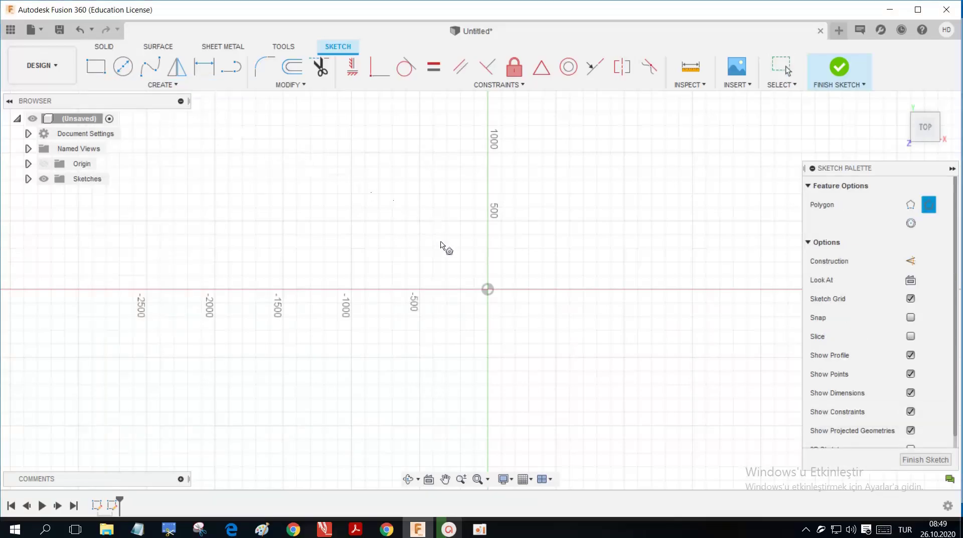
click(408, 235)
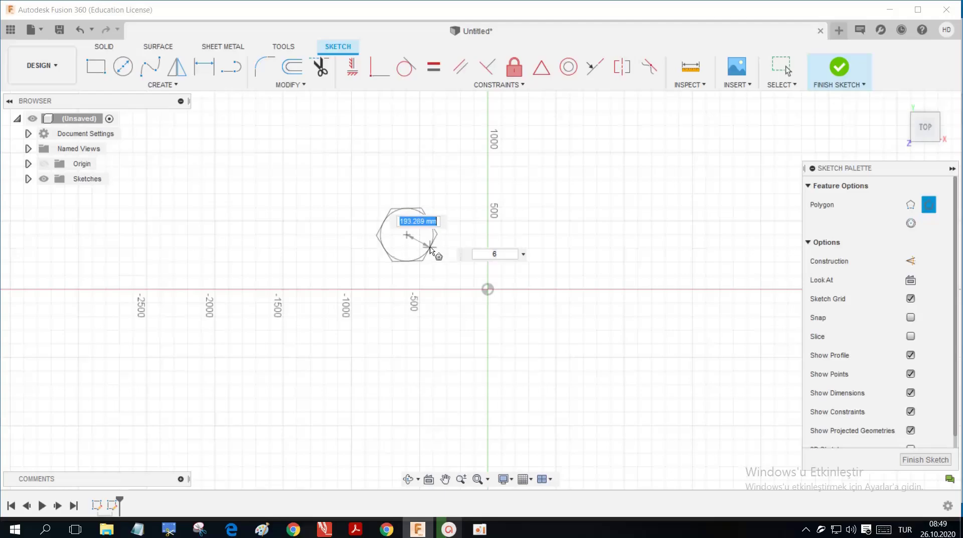
key(Escape)
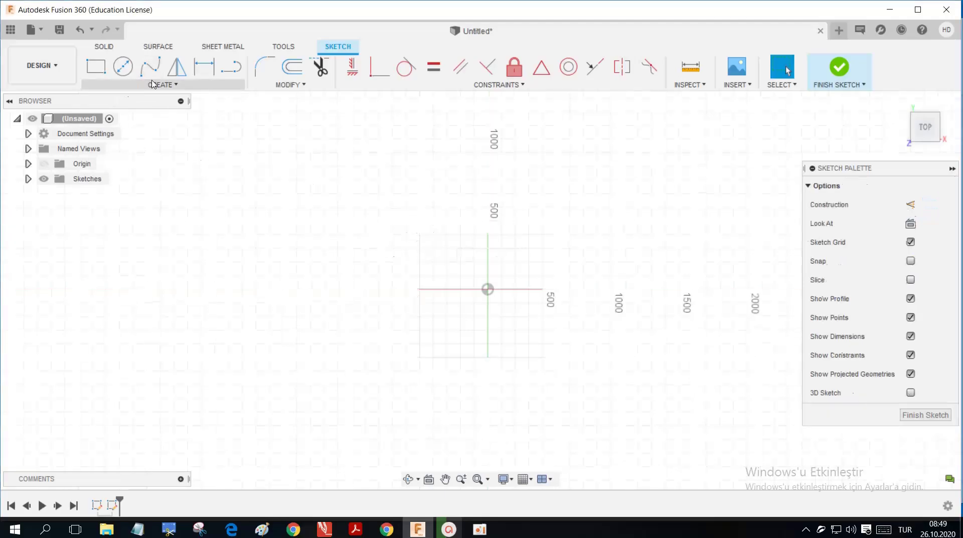
click(155, 85)
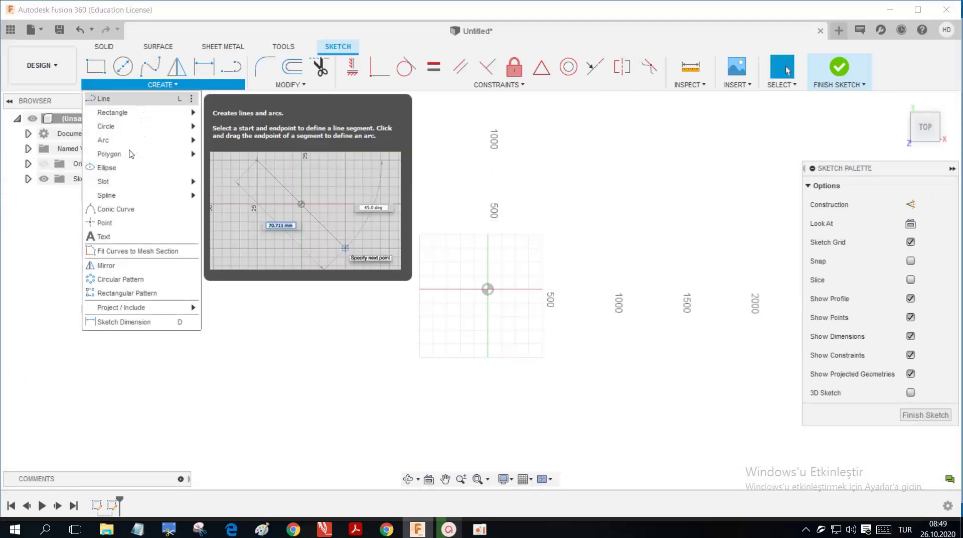
mouse_move(153, 160)
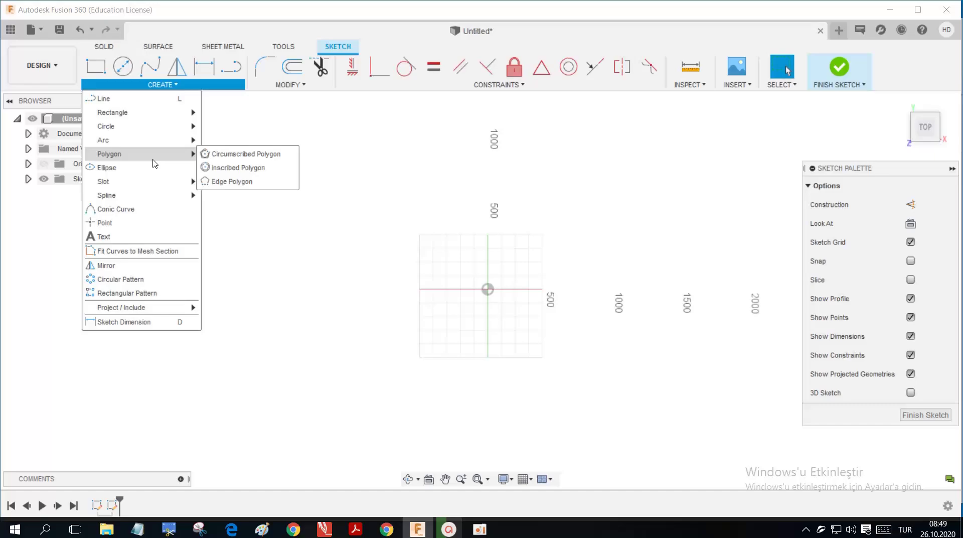
click(217, 159)
- Draw a center diameter circle of 50 mm centered on the origin
scroll(498, 301, up, 5)
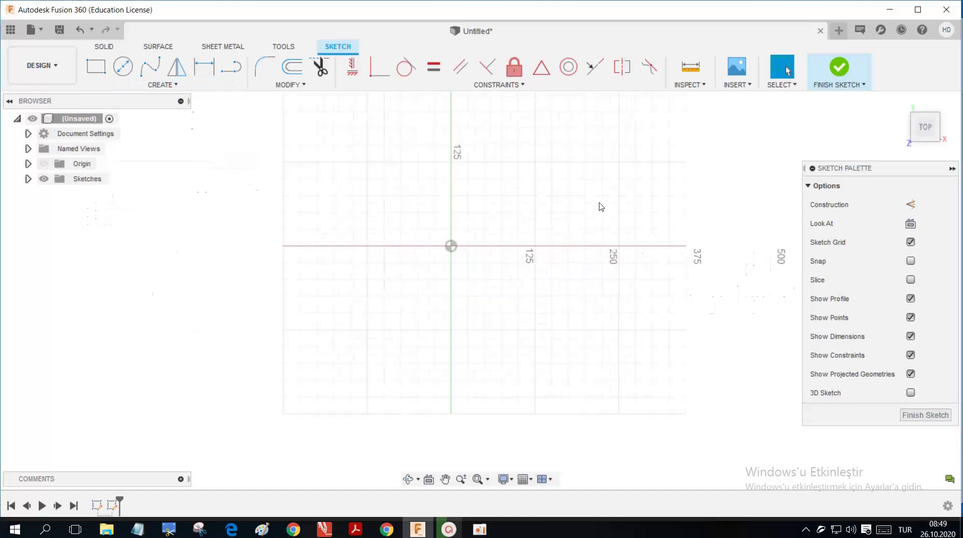
scroll(594, 206, up, 4)
scroll(447, 213, up, 2)
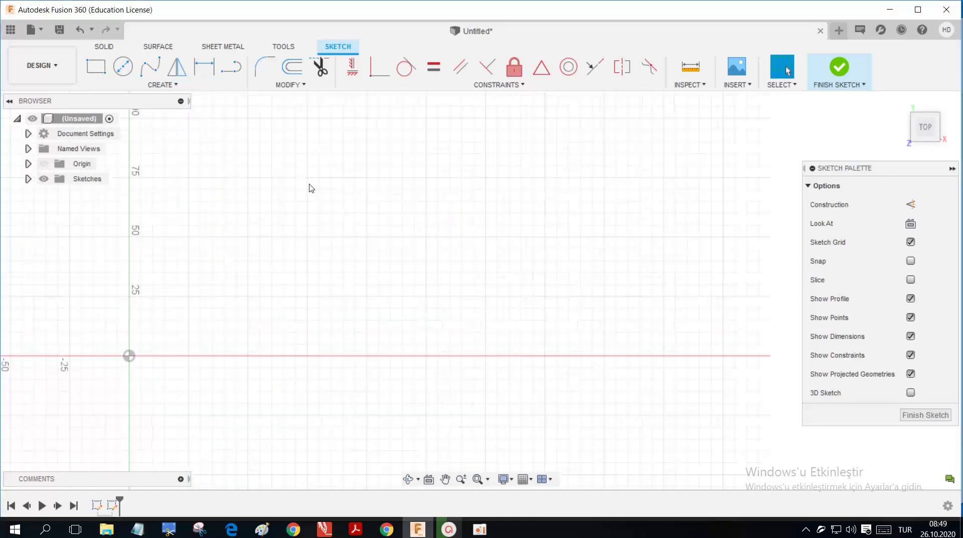
key(c)
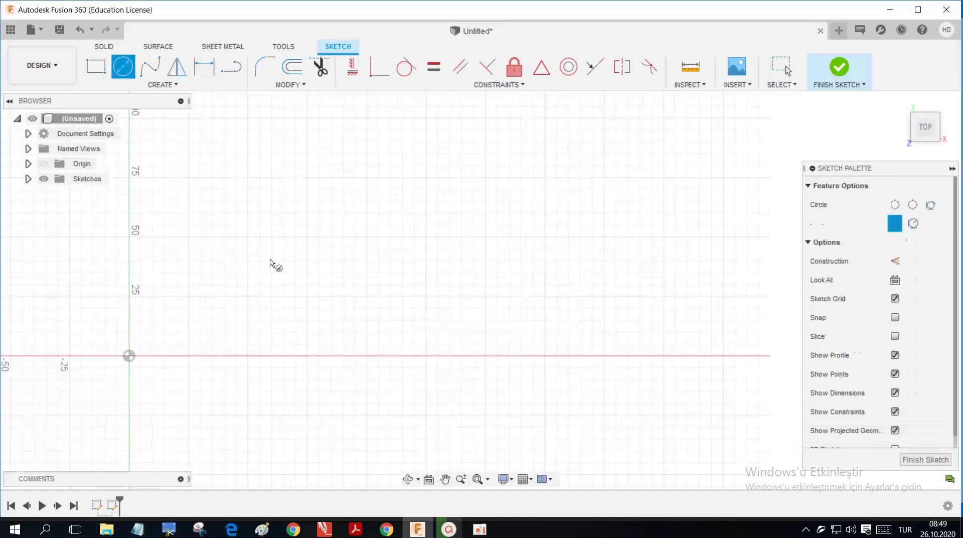
click(129, 356)
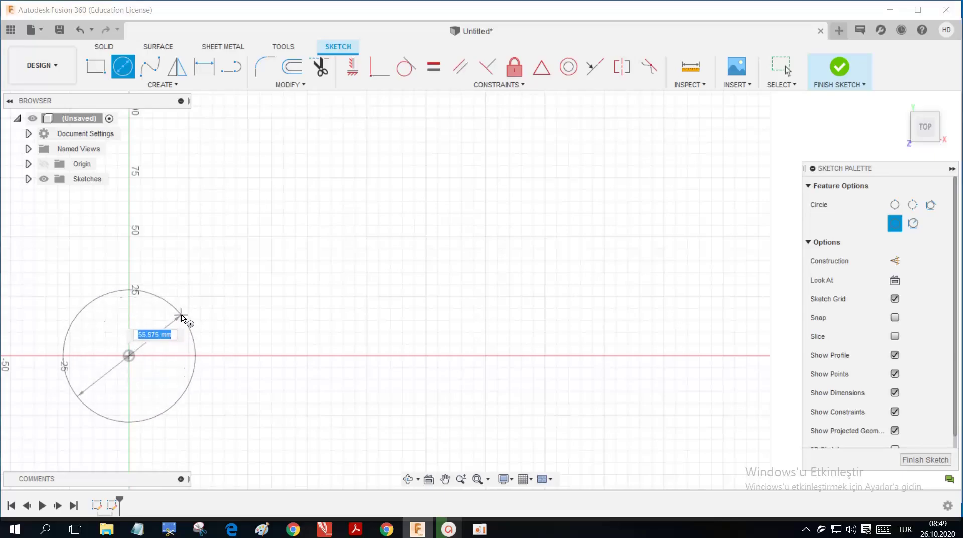
text(50)
key(Return)
key(Escape)
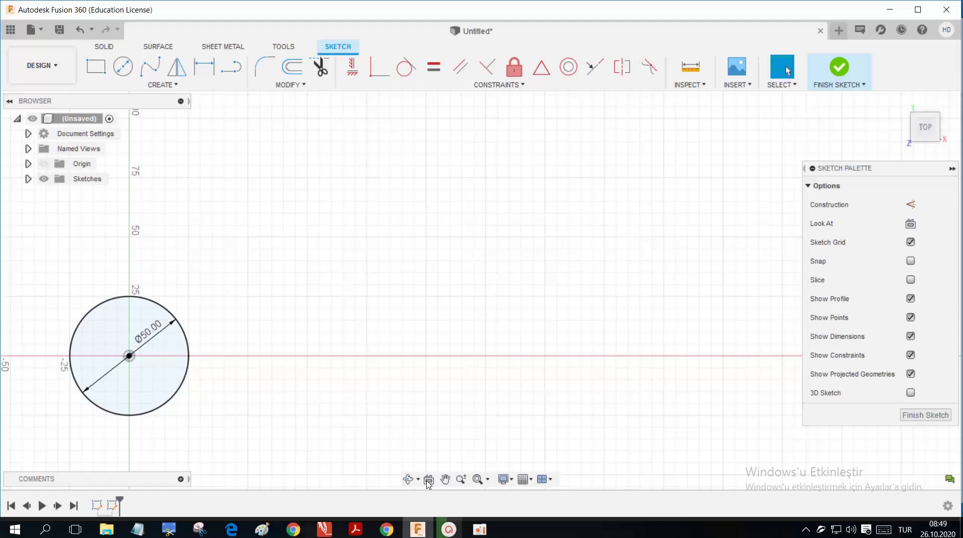
click(478, 479)
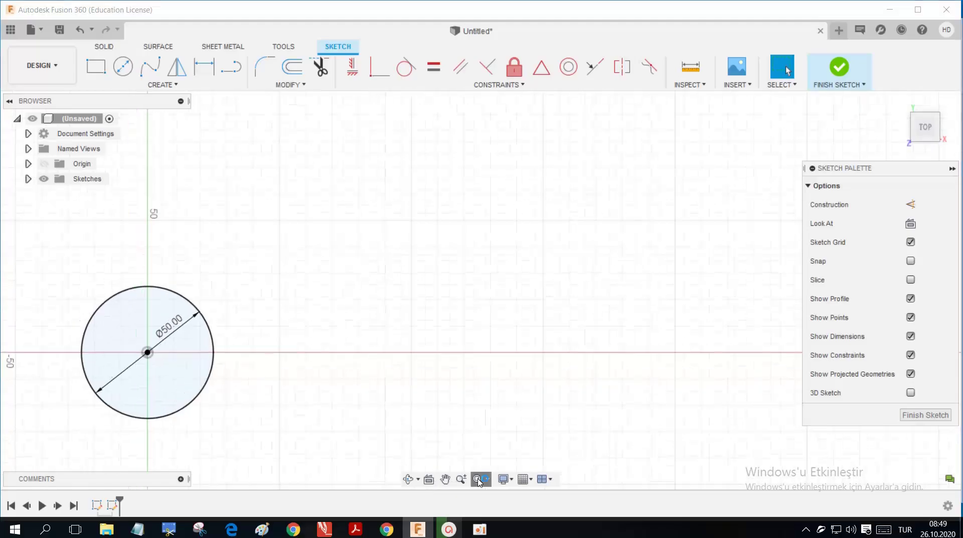
scroll(552, 381, up, 1)
scroll(557, 377, down, 4)
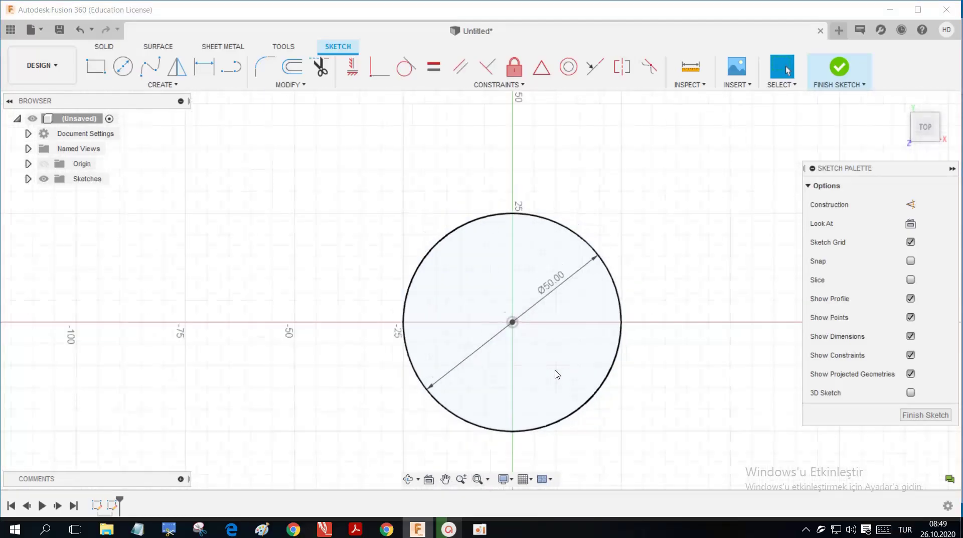
shift+middle_drag(565, 370, 597, 394)
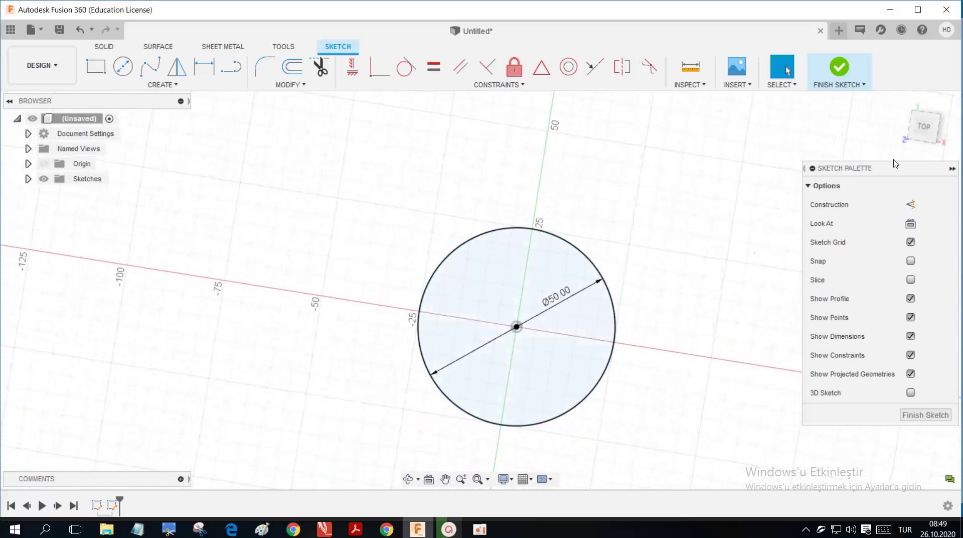
click(431, 479)
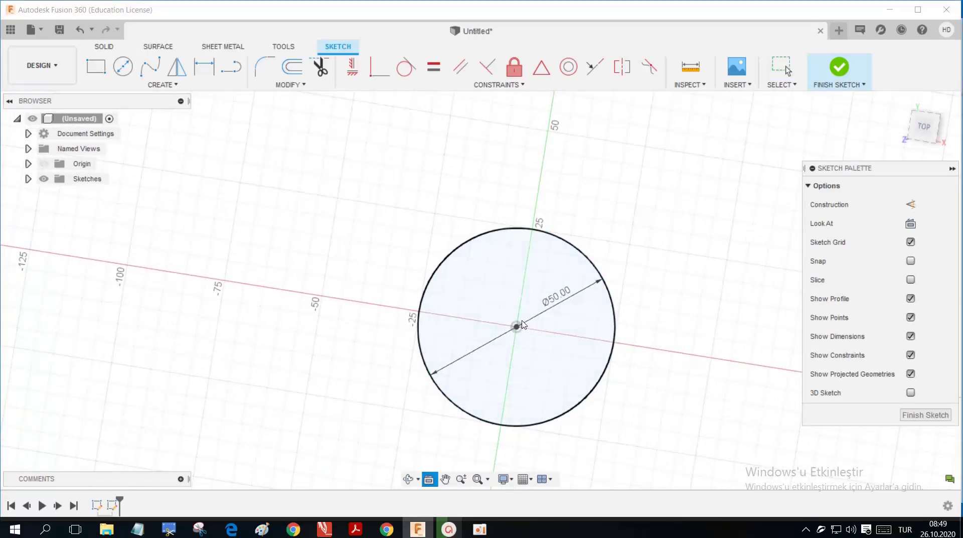
click(925, 130)
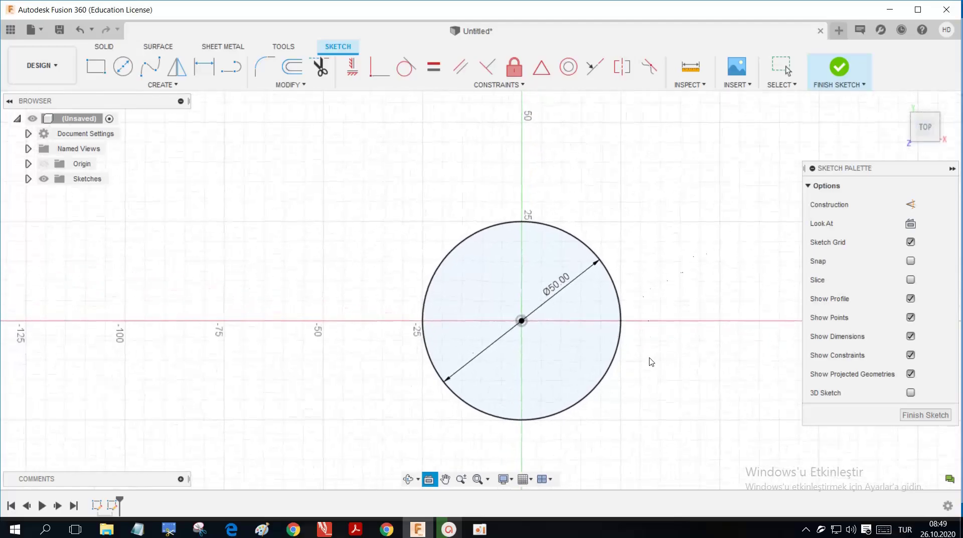
mouse_move(651, 361)
middle_down()
mouse_move(576, 256)
mouse_move(602, 320)
middle_up()
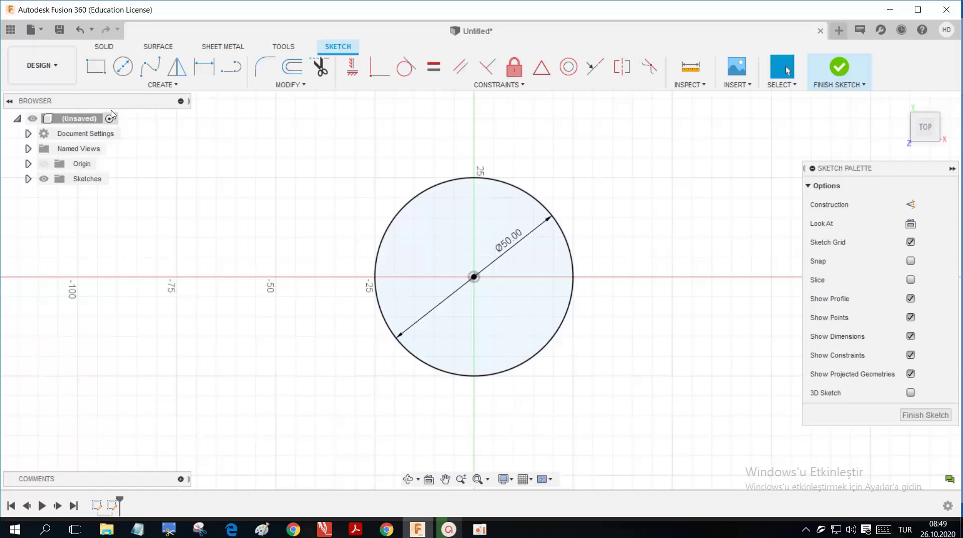
click(161, 85)
mouse_move(116, 159)
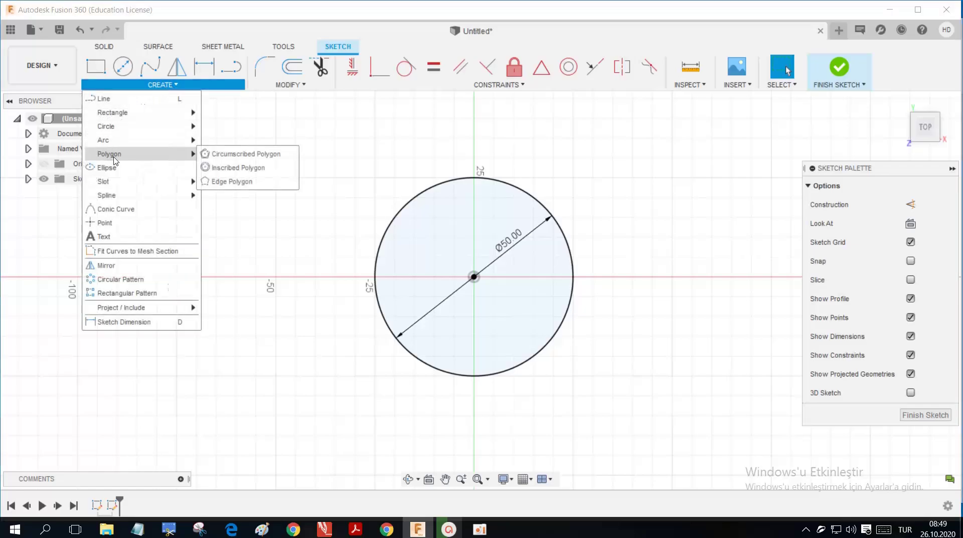
click(273, 154)
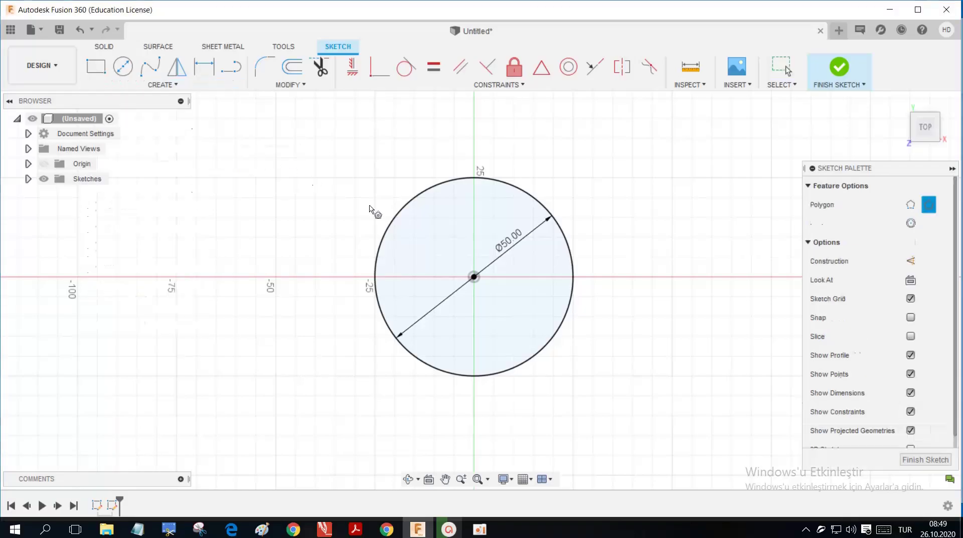
click(474, 277)
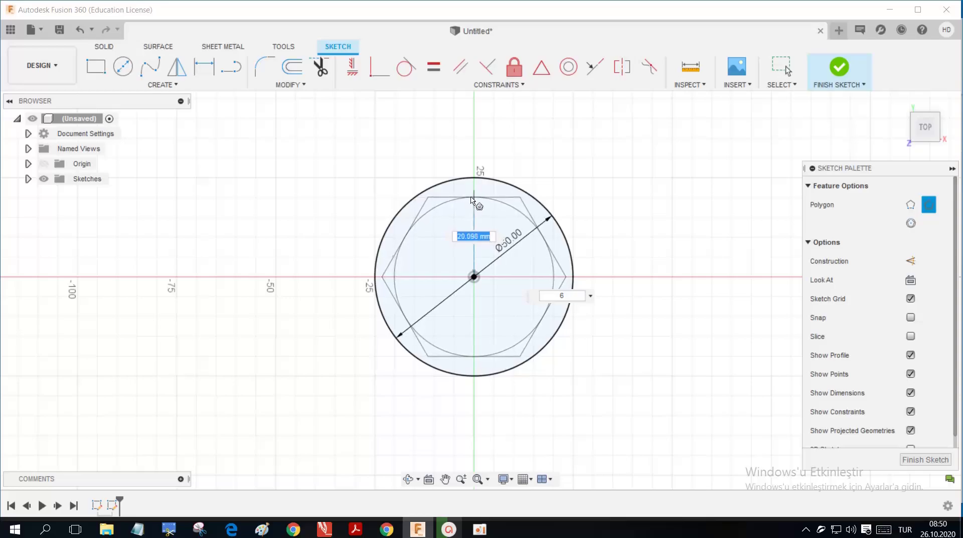
key(Escape)
- Delete the 50 mm circle at the origin
click(491, 184)
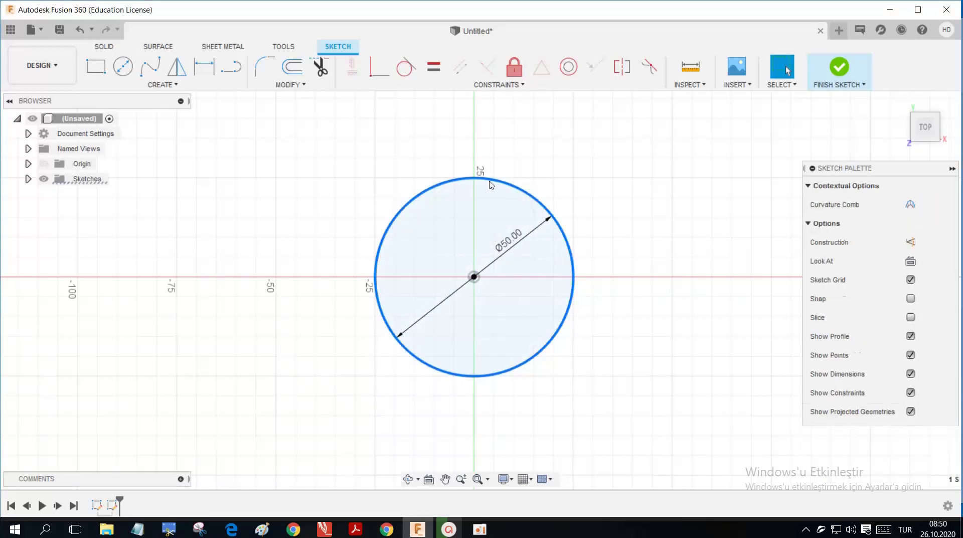
key(Delete)
- Try a circumscribed polygon with 3 edges and a radius of about 17 mm centered on the origin, and undo it
click(150, 87)
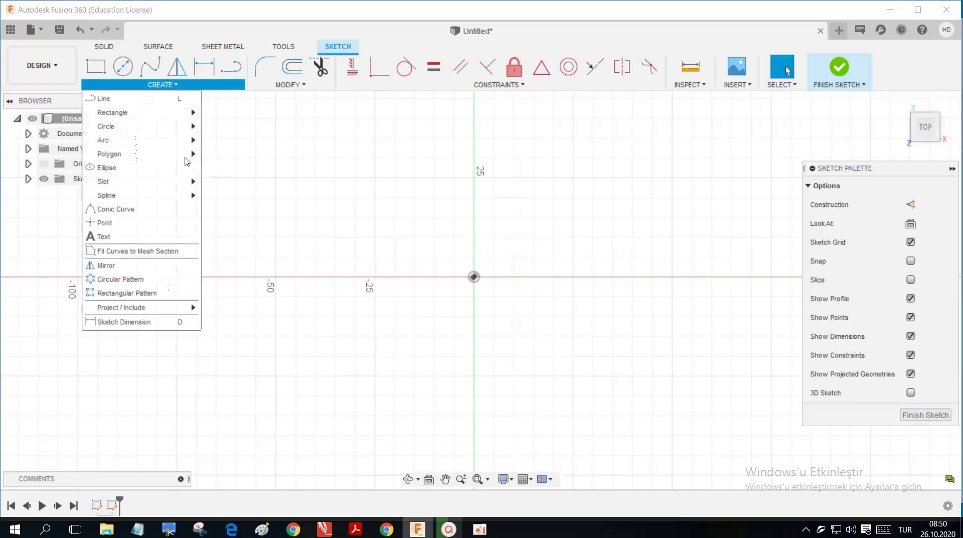
mouse_move(182, 155)
click(242, 154)
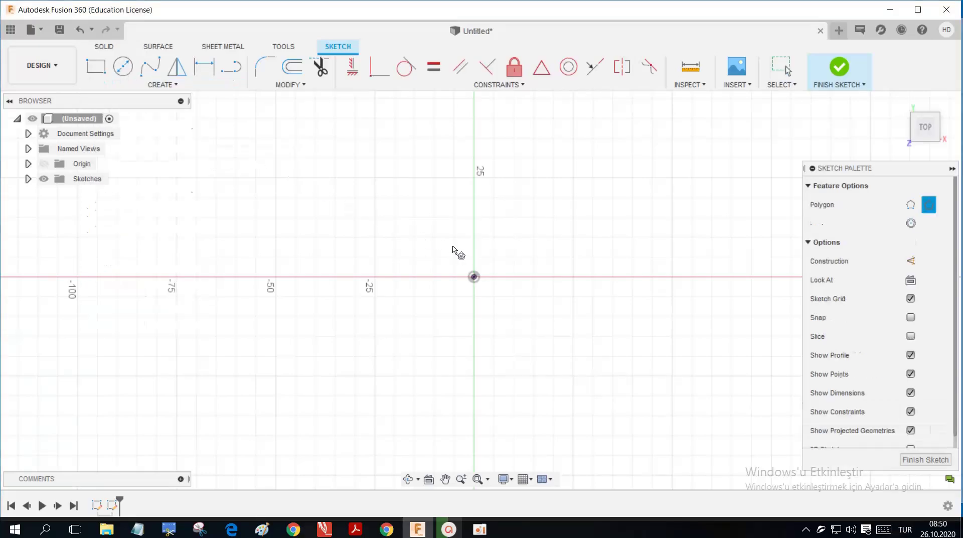
click(474, 277)
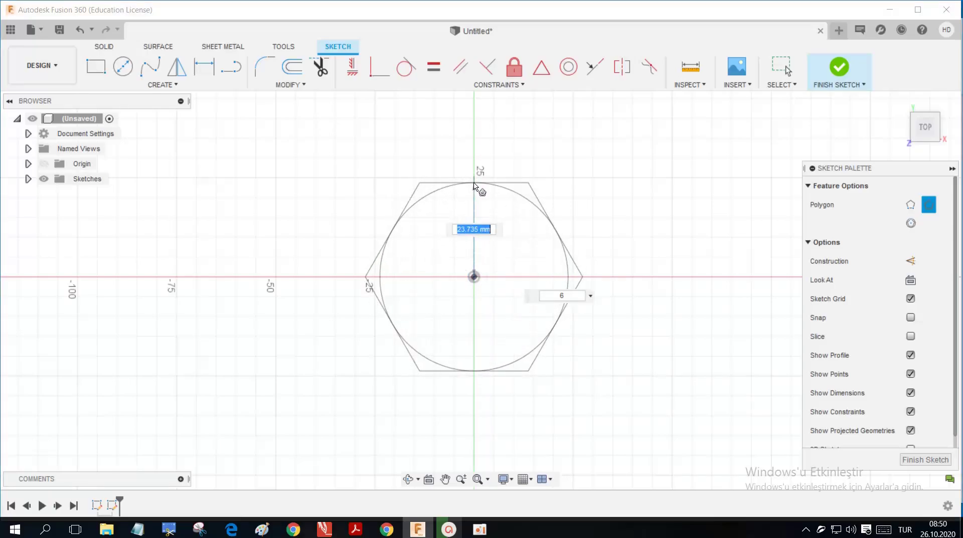
click(565, 296)
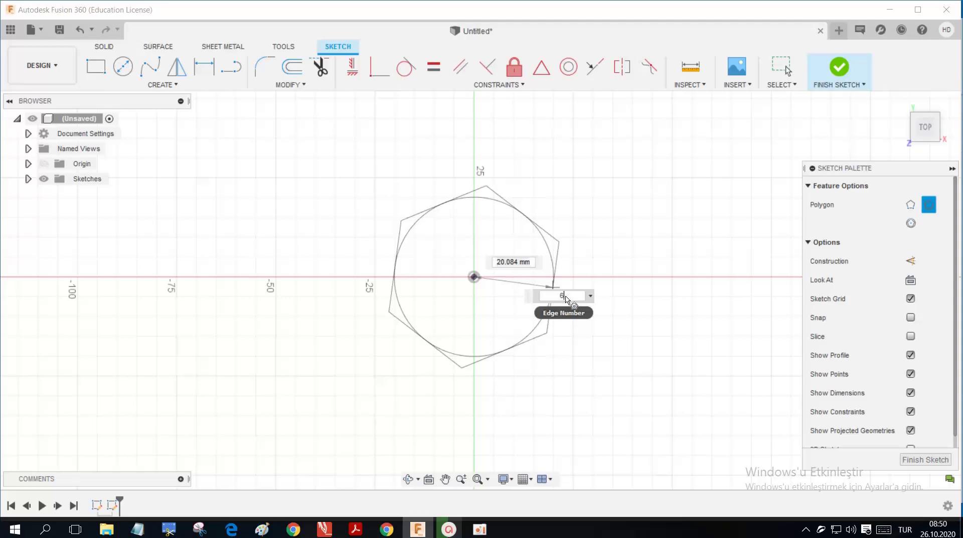
click(591, 296)
click(570, 298)
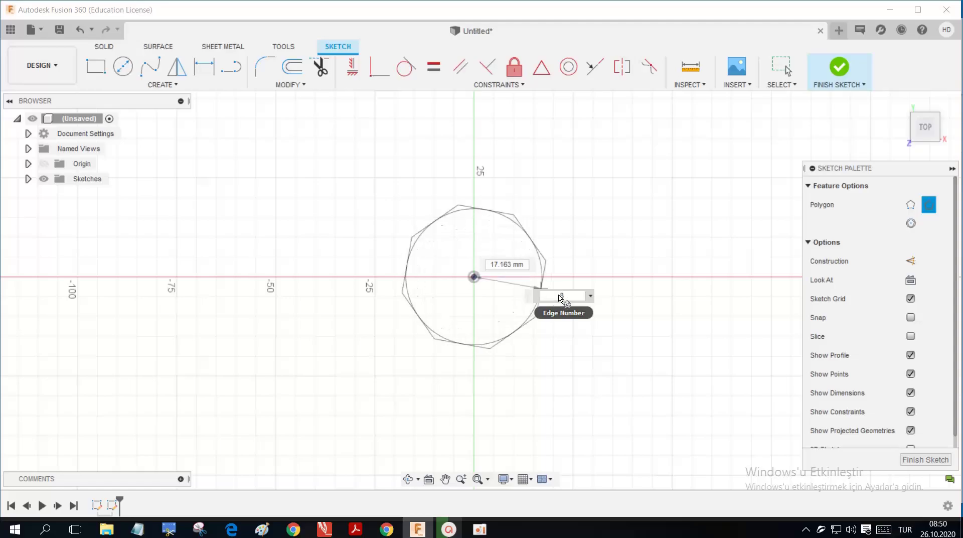
text(3)
key(Return)
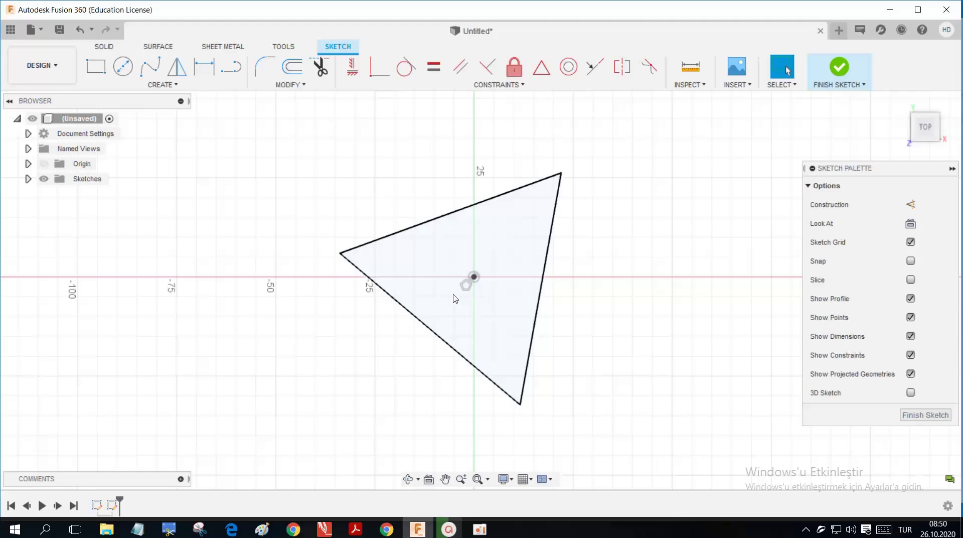
key(ctrl+z)
- Draw a circumscribed polygon with 6 edges and a 30 mm radius centered on the origin, and constrain its upper edge horizontal
click(160, 84)
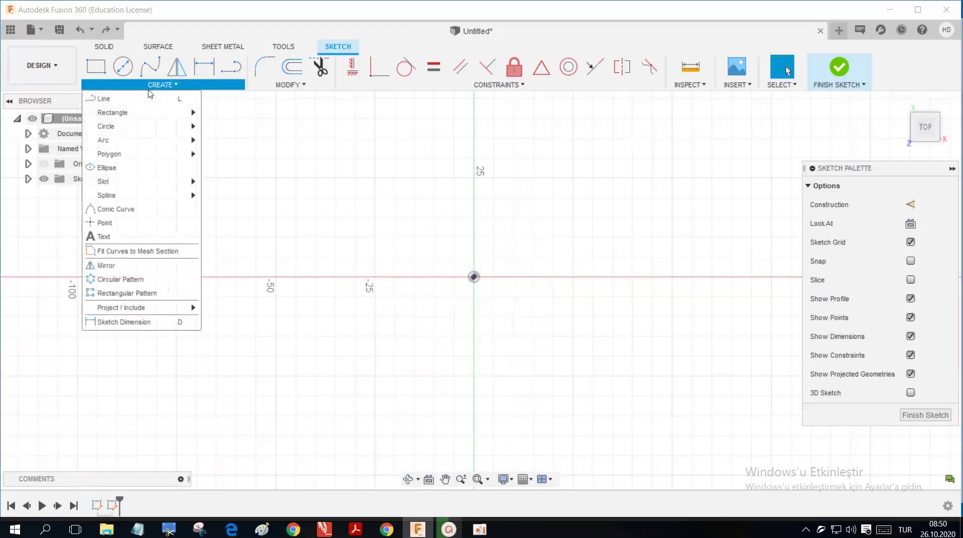
mouse_move(173, 154)
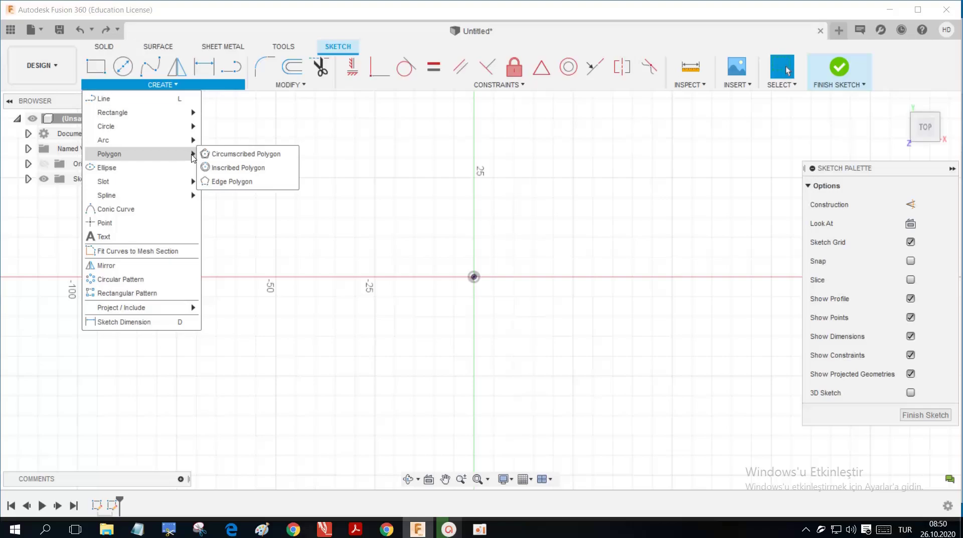
click(221, 154)
click(474, 277)
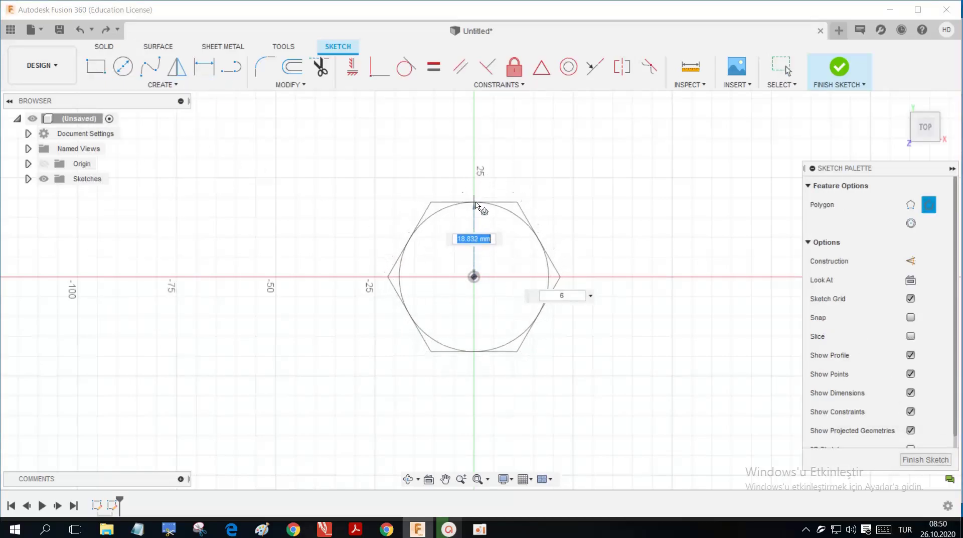
key(Tab)
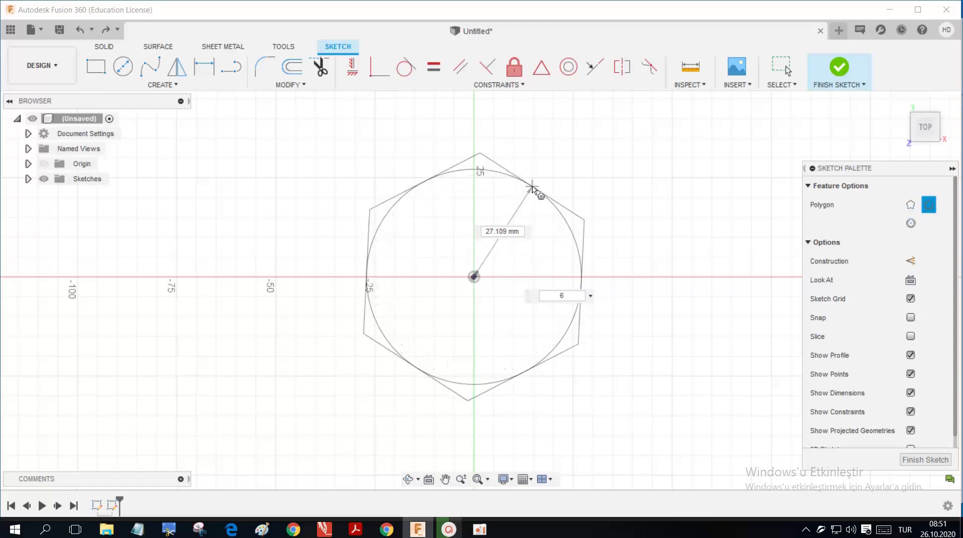
key(Tab)
text(30)
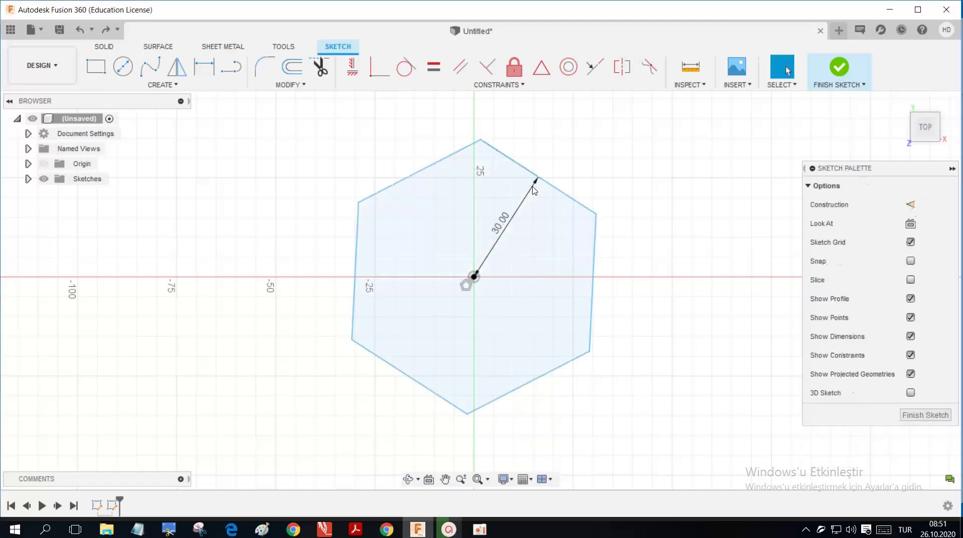
key(Return)
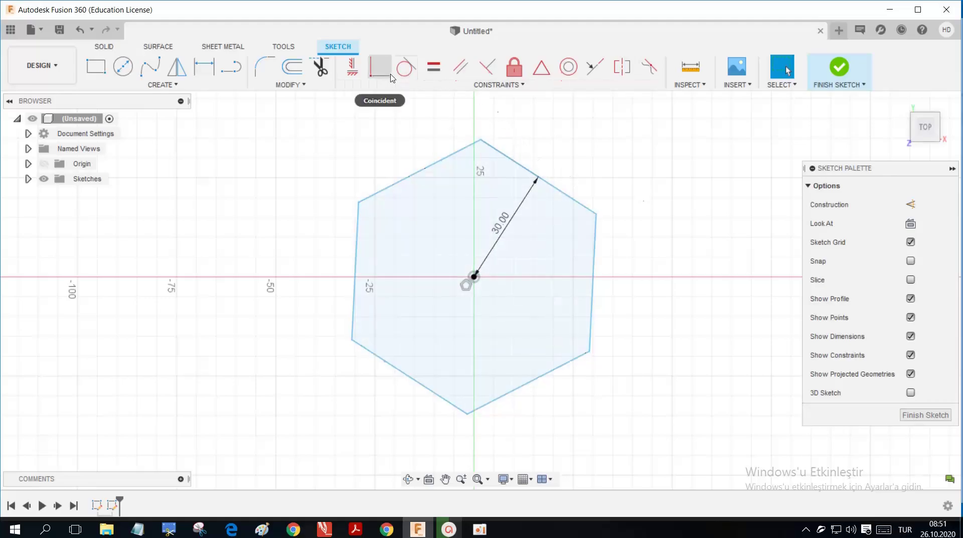
click(353, 66)
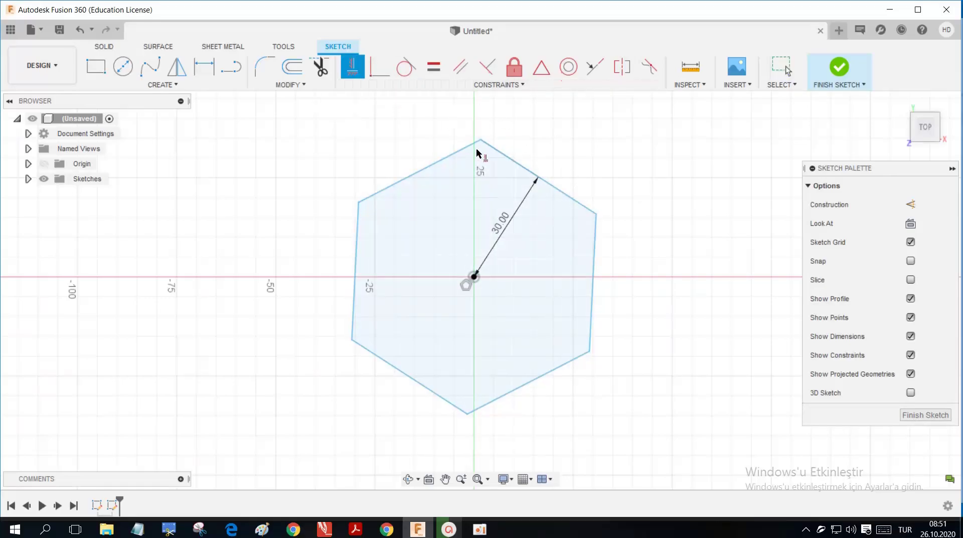
click(508, 155)
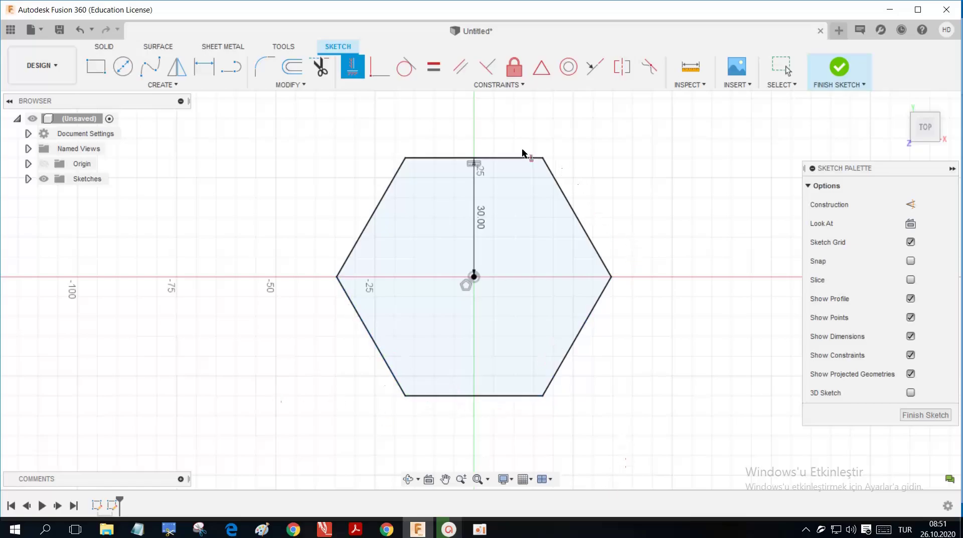
- Check the interior angle between the hexagon's lower right edge and bottom edge with a sketch dimension, without placing it
key(d)
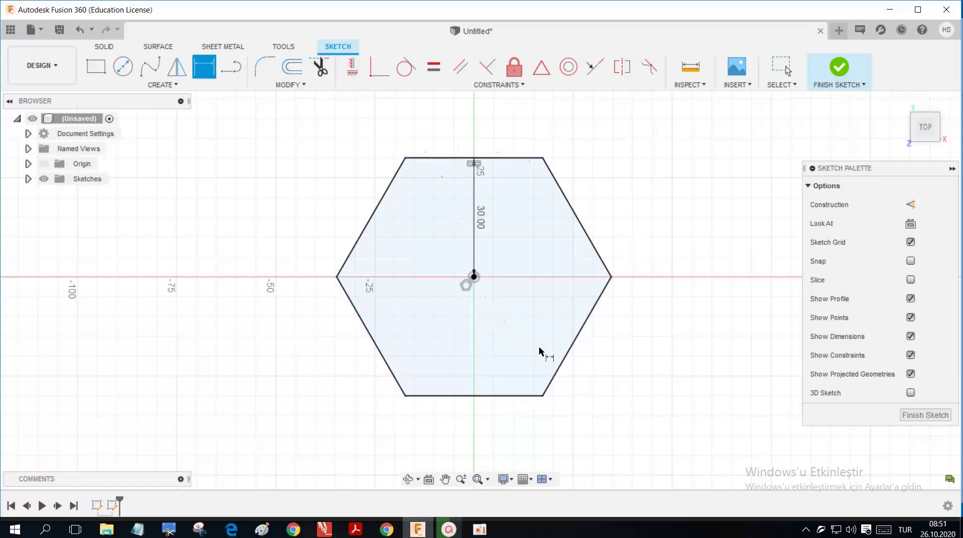
click(558, 366)
click(512, 396)
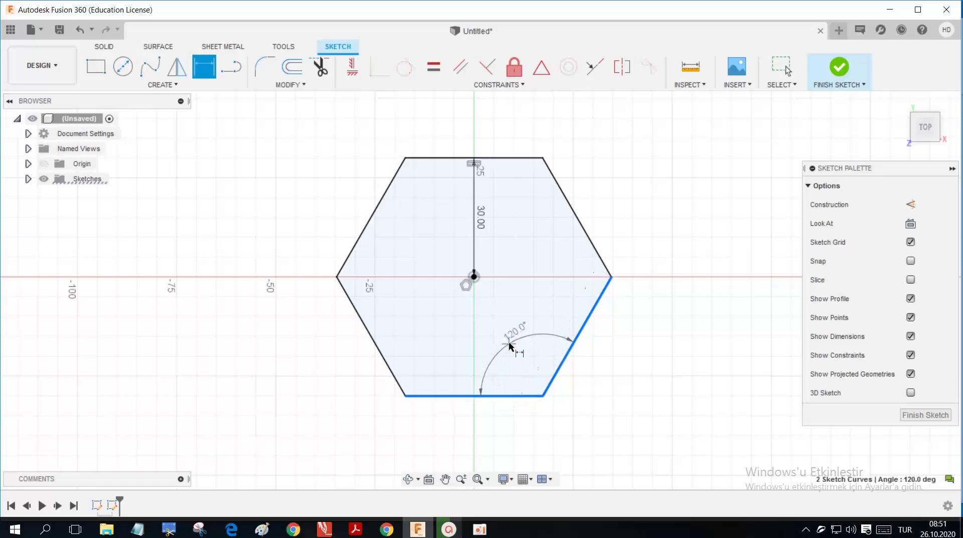
key(Escape)
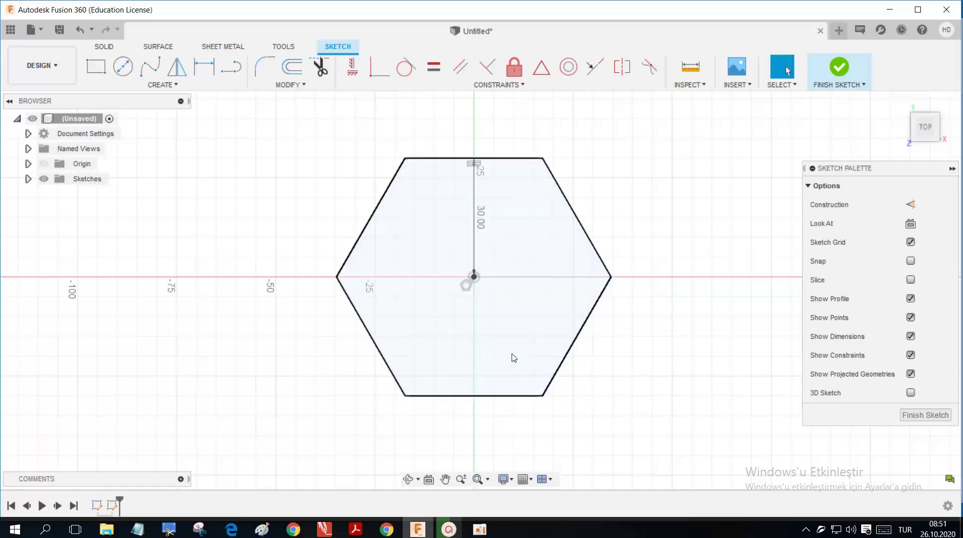
- Draw an inscribed polygon with 6 edges and a radius of about 33 mm to the lower left of the origin hexagon
click(174, 88)
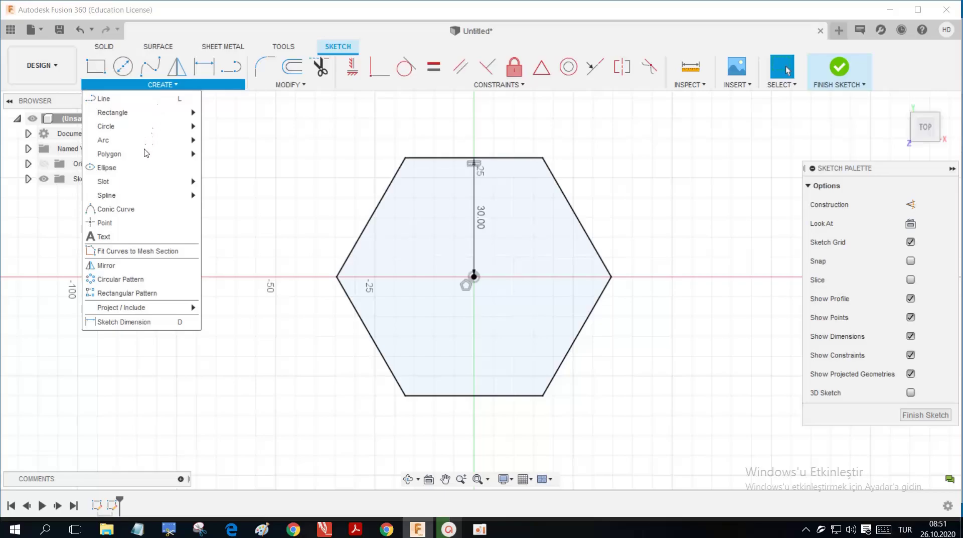
mouse_move(146, 156)
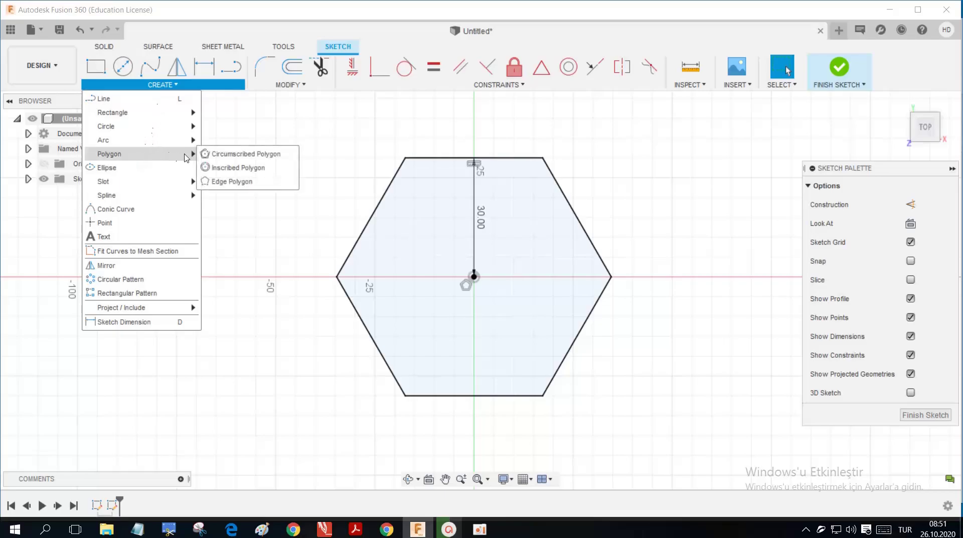
click(219, 168)
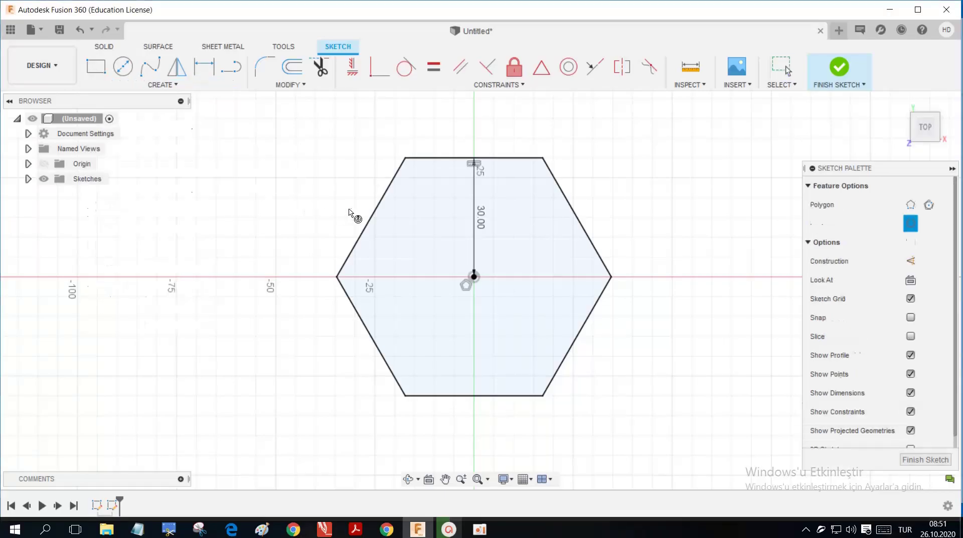
click(253, 350)
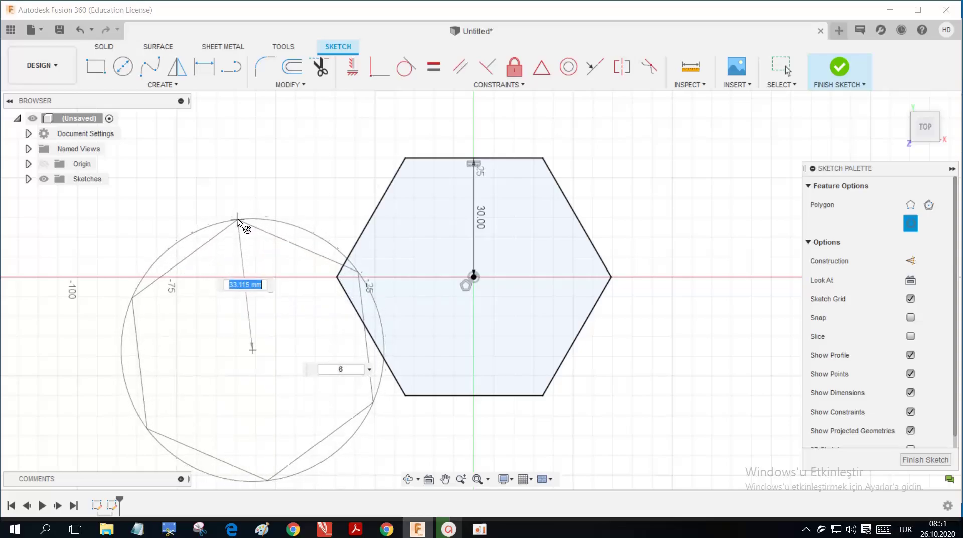
click(238, 221)
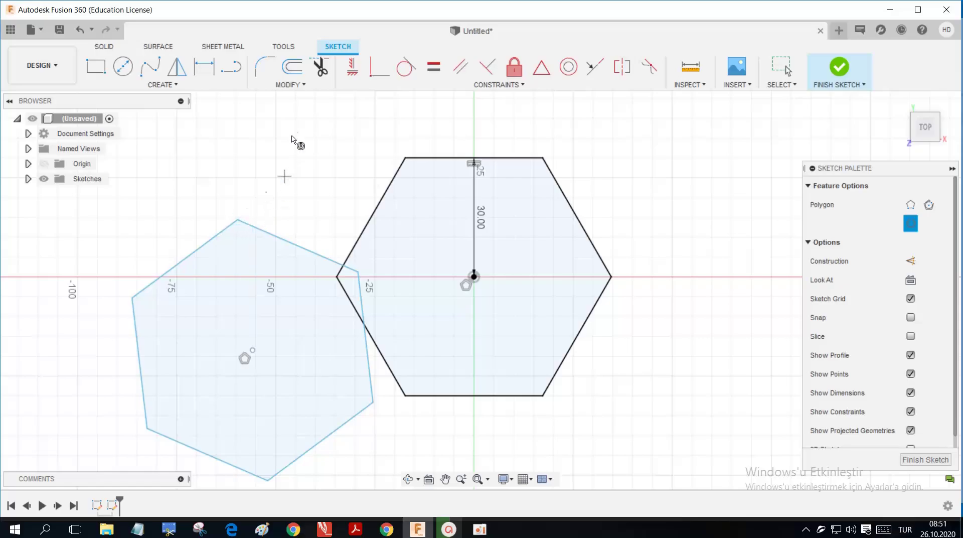
- Align the inscribed hexagon's top and bottom vertices with a Horizontal/Vertical constraint
scroll(296, 143, down, 2)
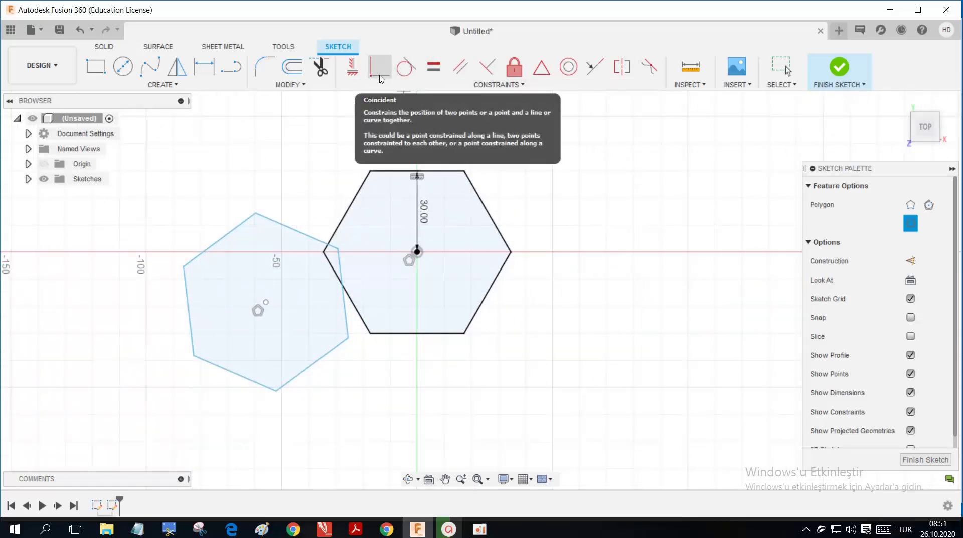
click(381, 75)
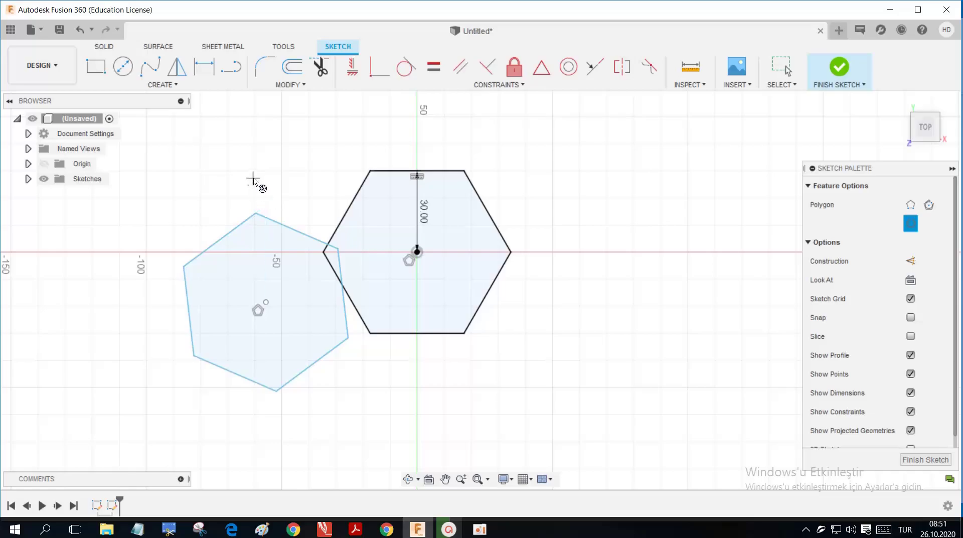
click(352, 73)
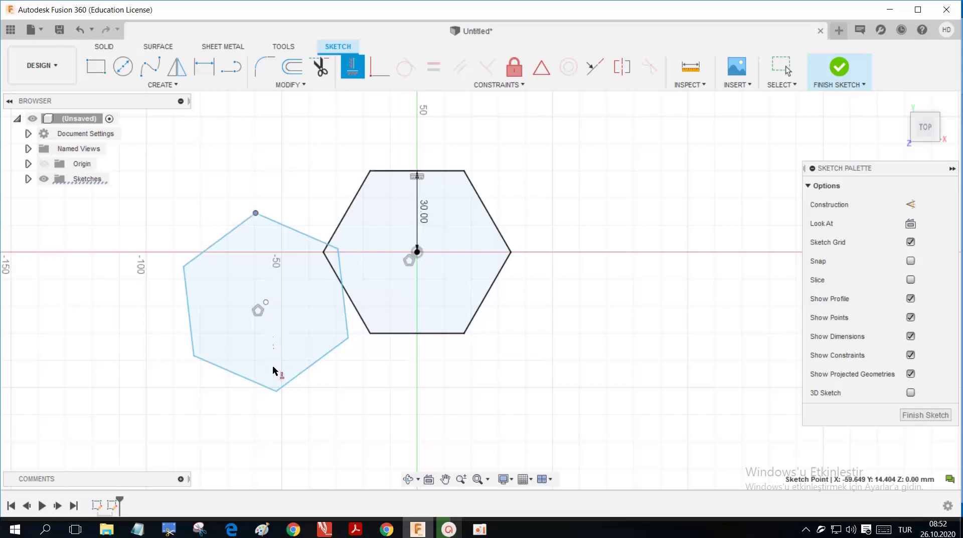
click(276, 392)
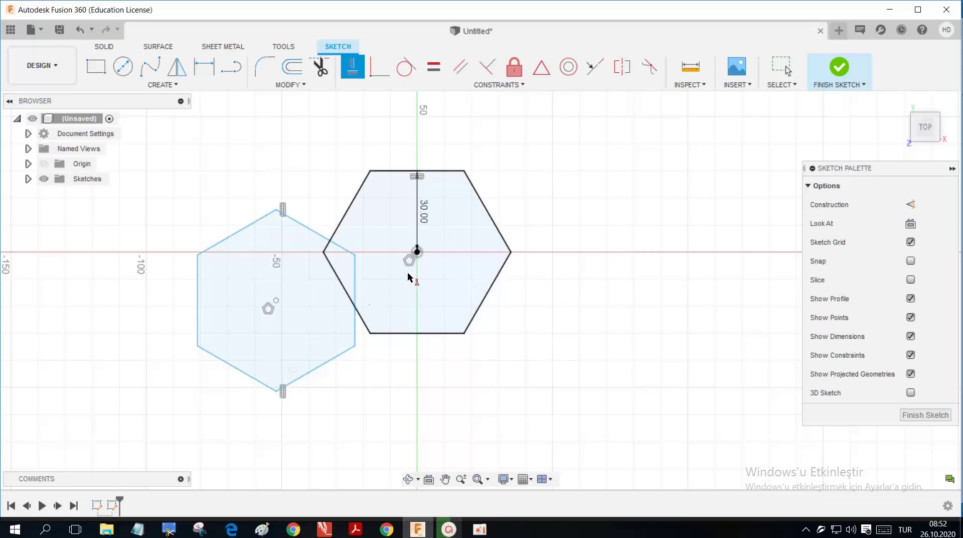
- Draw an edge polygon with 10 edges and a 40 mm edge length to the upper right of the origin hexagon
click(177, 85)
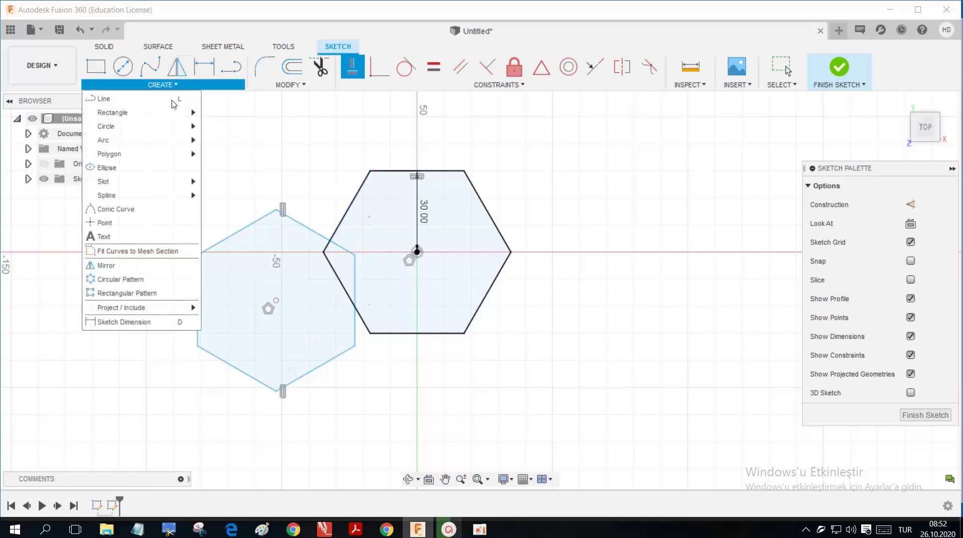
mouse_move(351, 70)
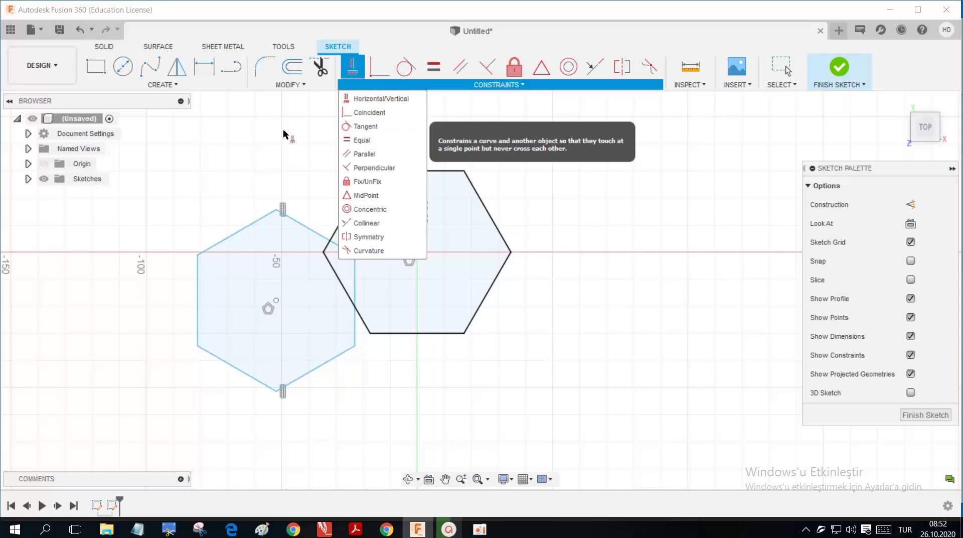
mouse_move(174, 101)
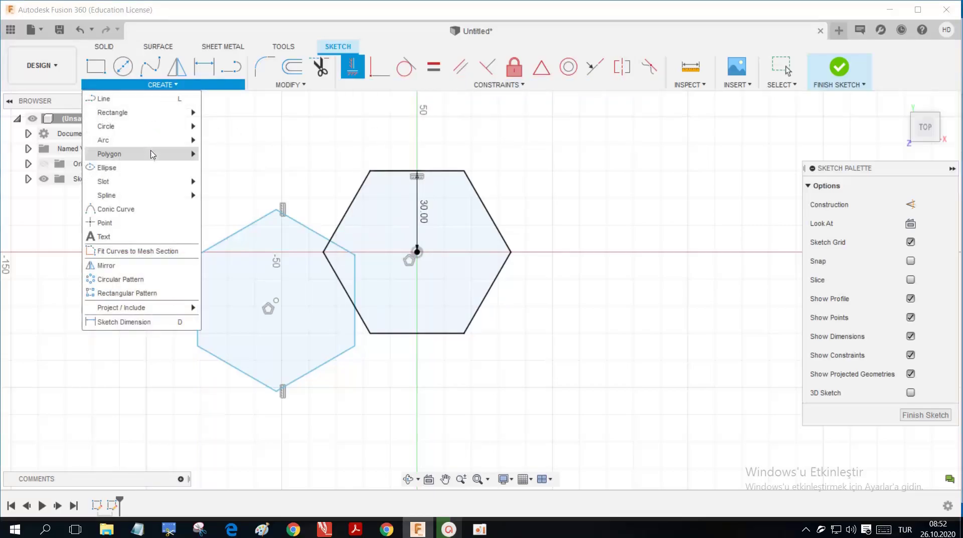
mouse_move(153, 155)
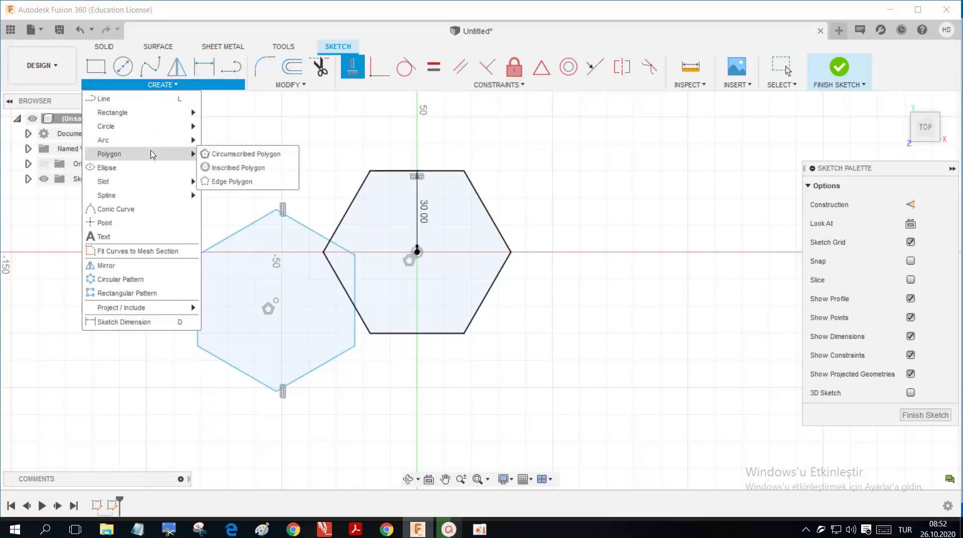
click(228, 182)
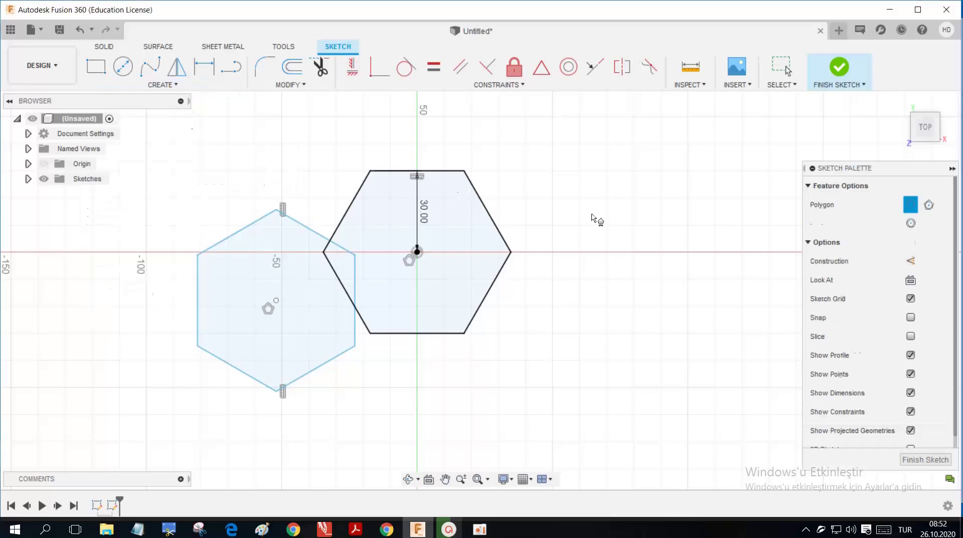
click(580, 248)
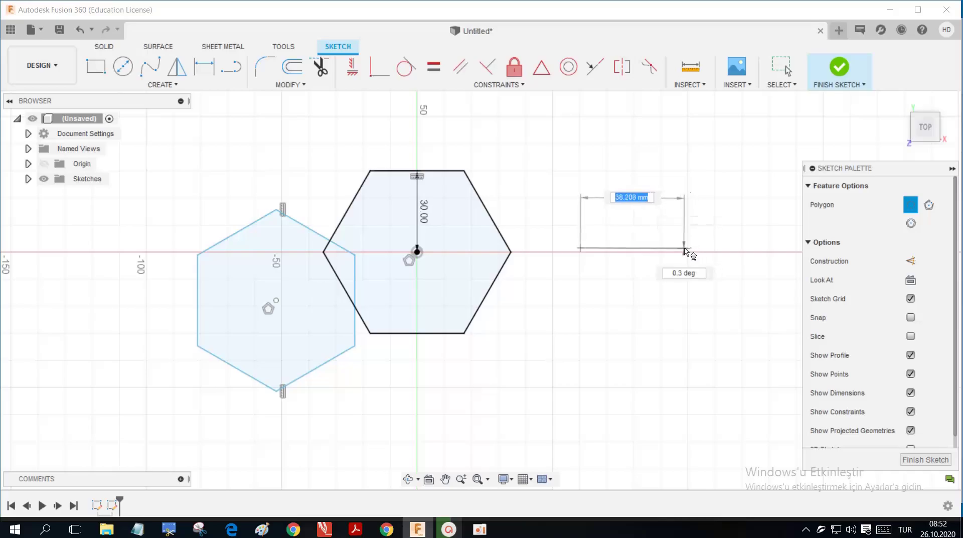
text(40)
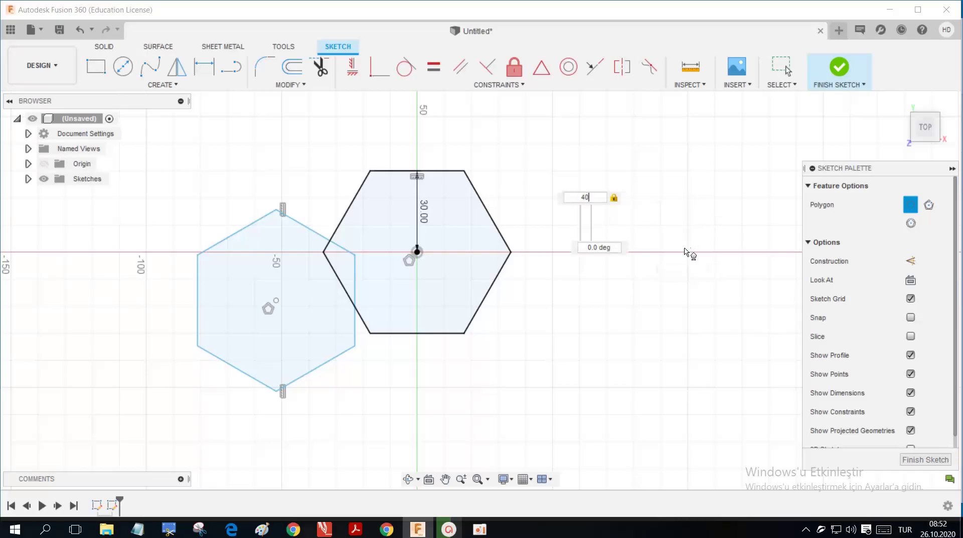
key(Tab)
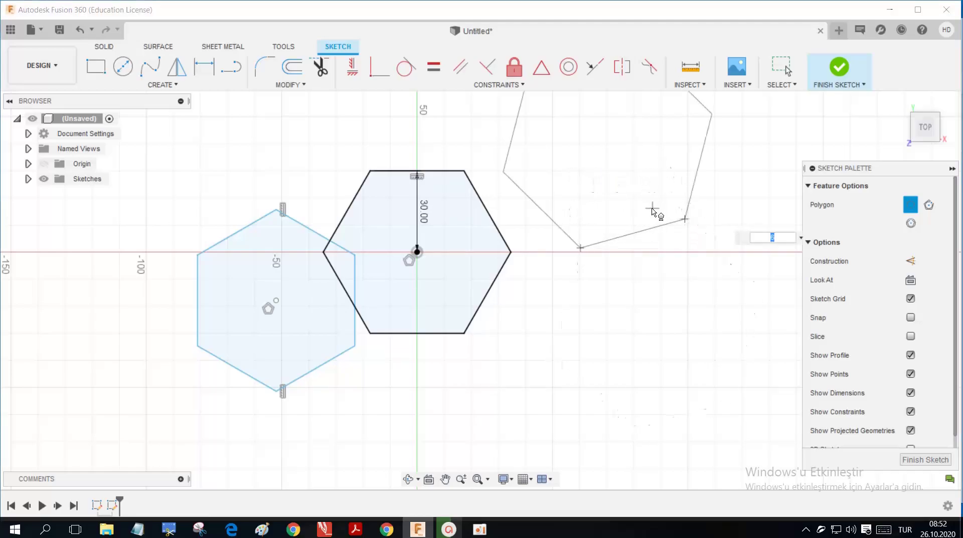
scroll(652, 209, down, 2)
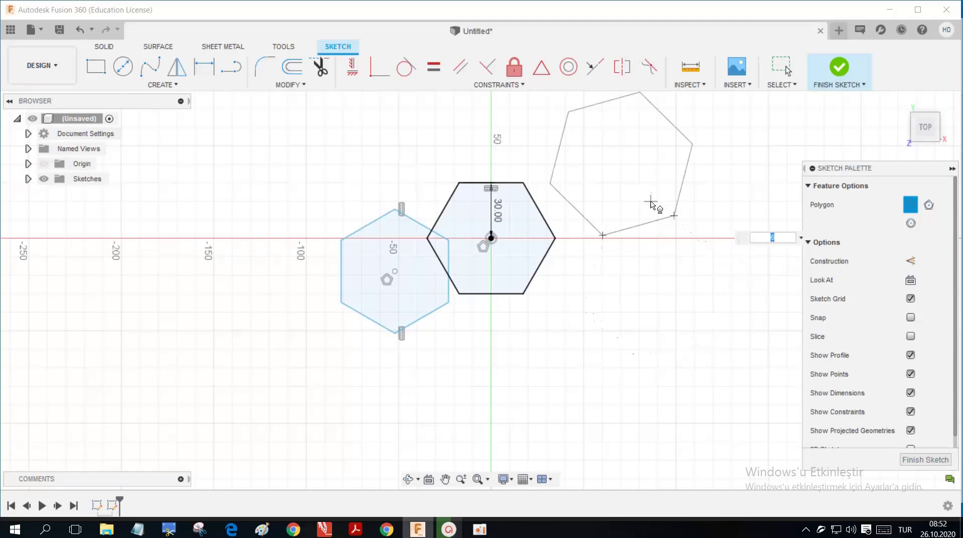
key(Tab)
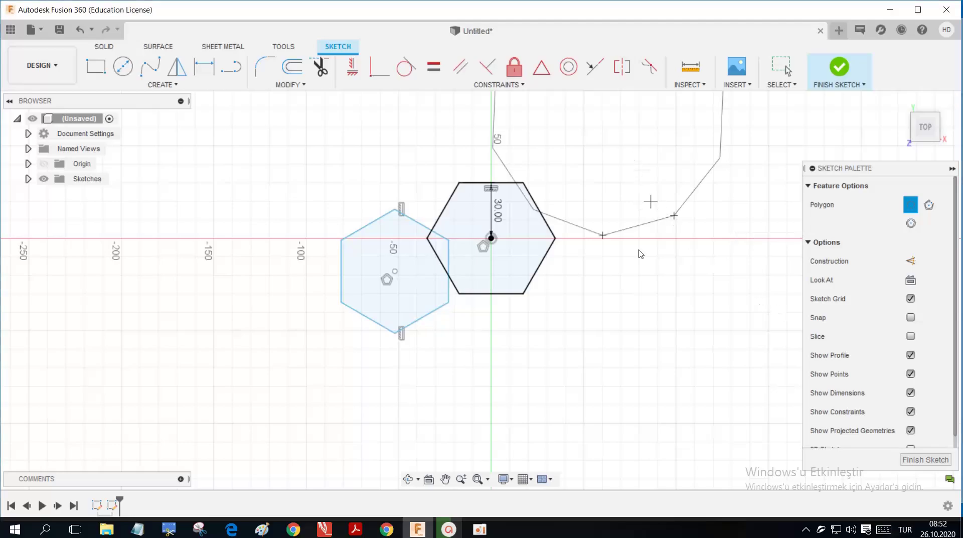
key(Return)
- Delete all three polygons with their dimensions and constraints from the sketch
scroll(637, 359, down, 5)
scroll(635, 351, up, 4)
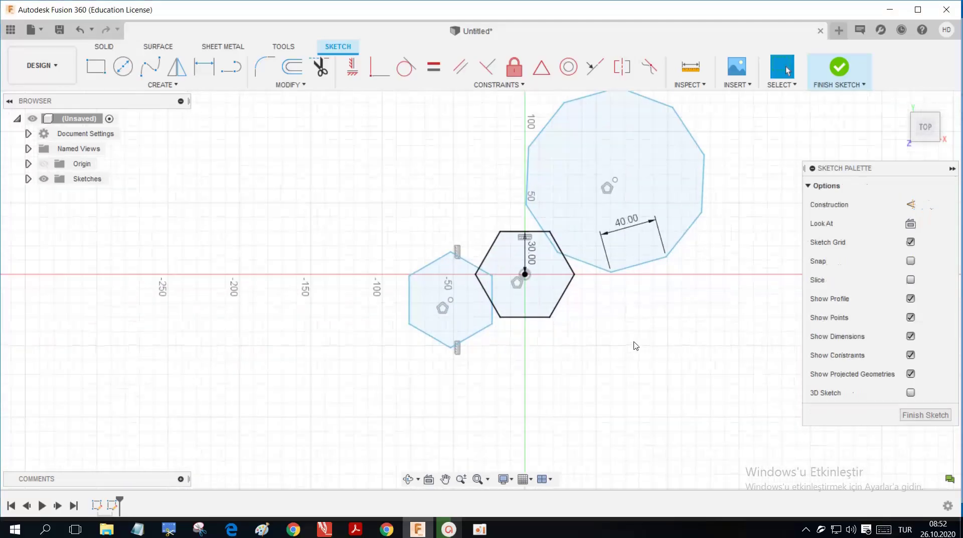
scroll(635, 301, down, 3)
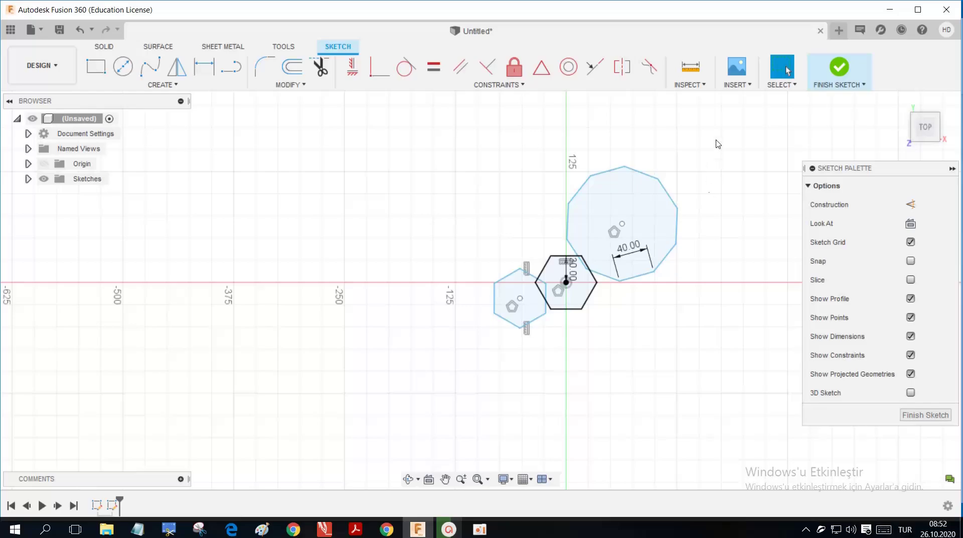
drag(718, 144, 770, 338)
click(668, 258)
key(Delete)
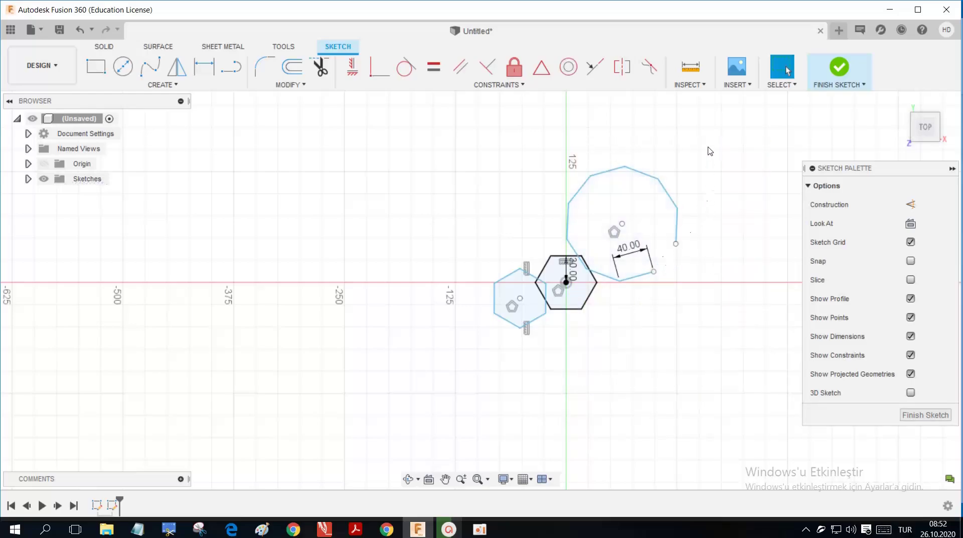
mouse_move(711, 151)
mouse_down()
mouse_move(667, 269)
mouse_move(499, 383)
mouse_move(473, 389)
mouse_up()
key(Delete)
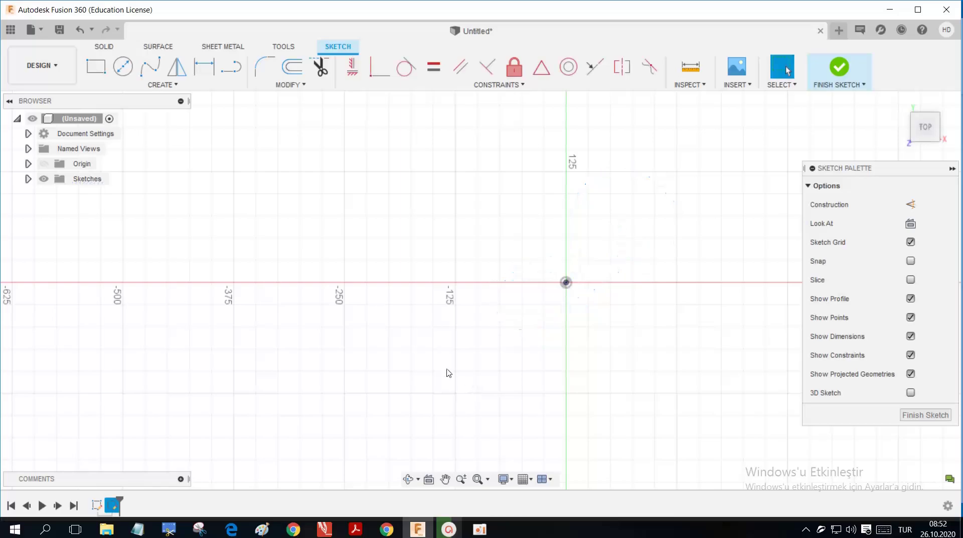
- Draw a circumscribed polygon with 6 edges and a radius of about 42 mm to the upper left of the origin
click(144, 86)
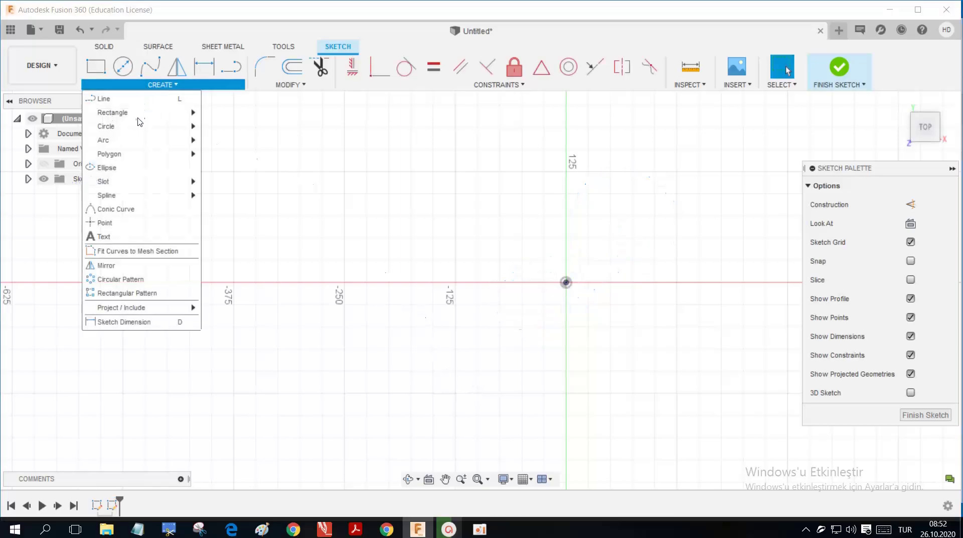
mouse_move(118, 145)
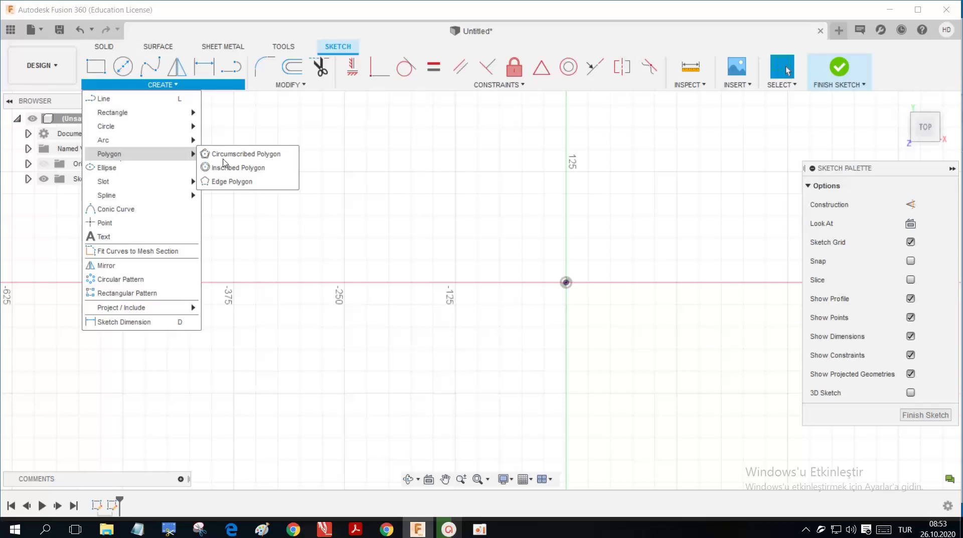
click(224, 157)
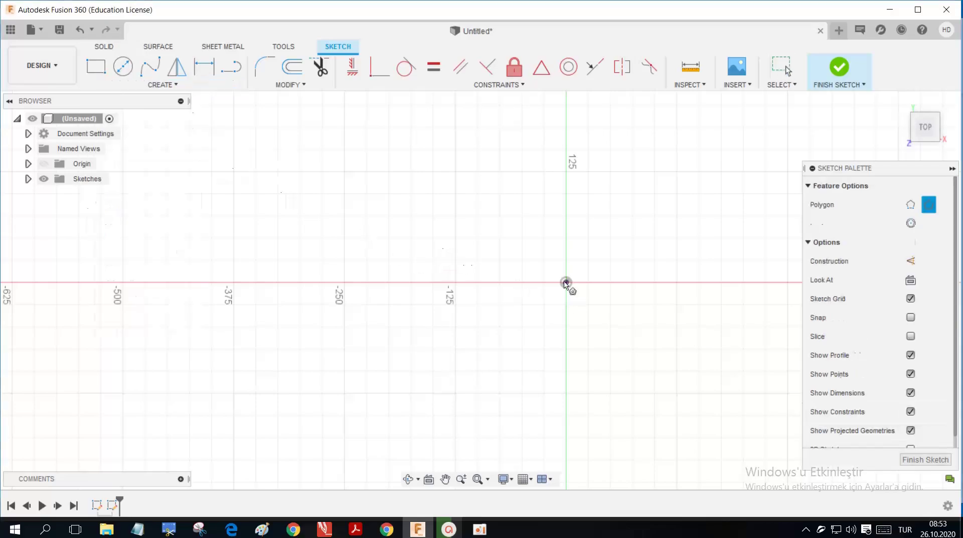
click(433, 255)
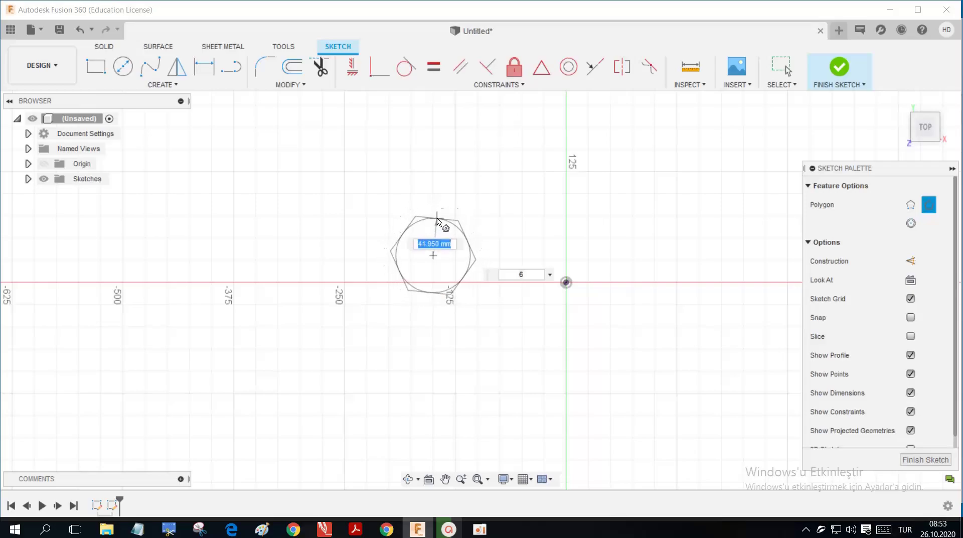
click(437, 217)
key(Escape)
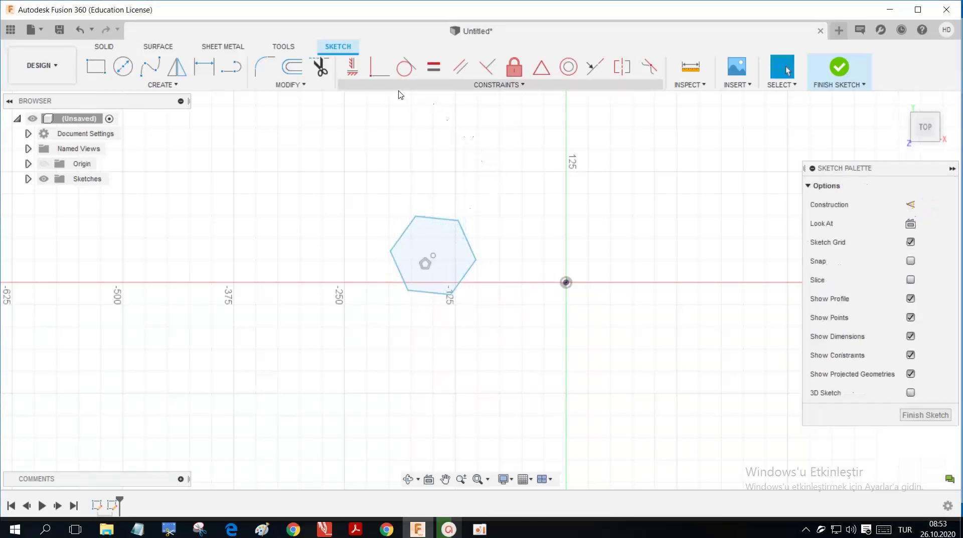
- Make the hexagon's upper edge horizontal with a Horizontal/Vertical constraint and finish the sketch
click(353, 67)
click(429, 219)
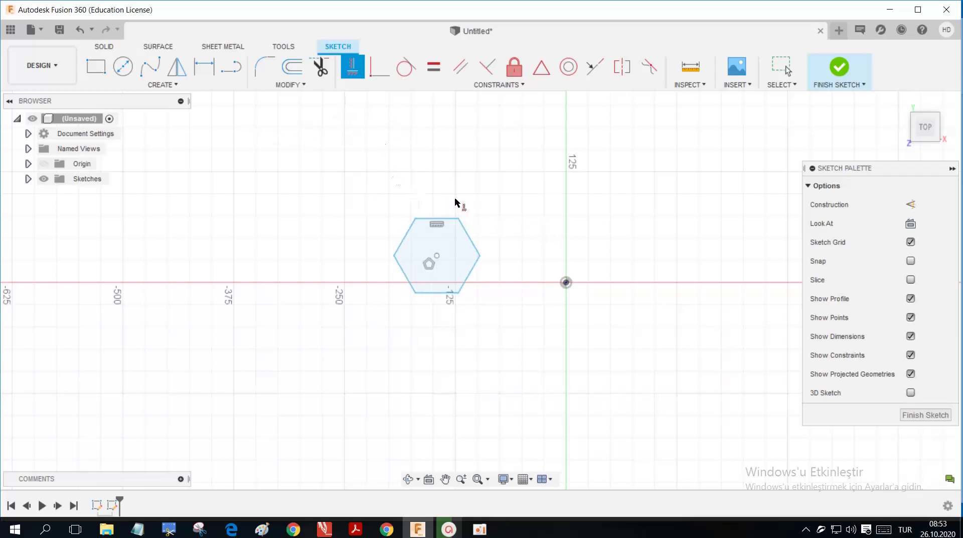
click(840, 68)
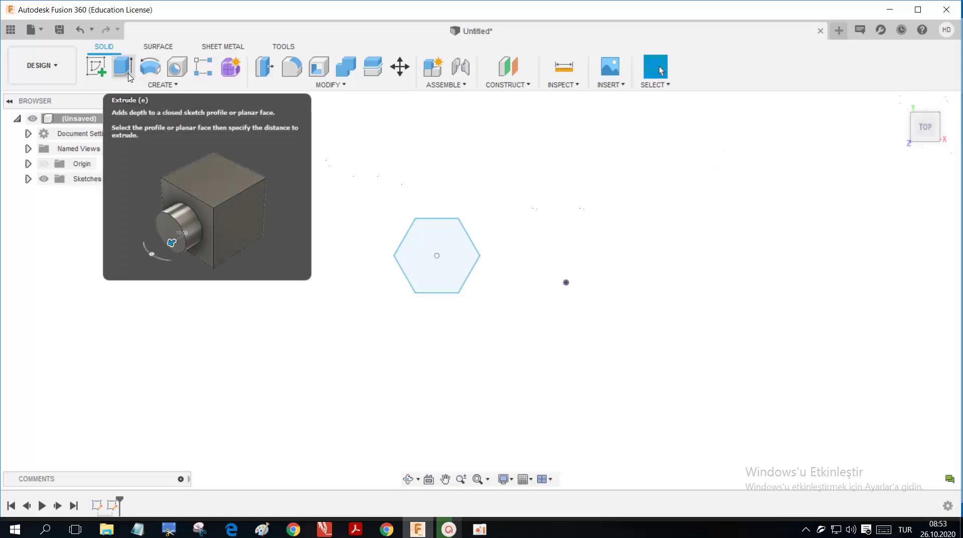
- Extrude the hexagon profile 50 mm to one side as a new body
click(175, 86)
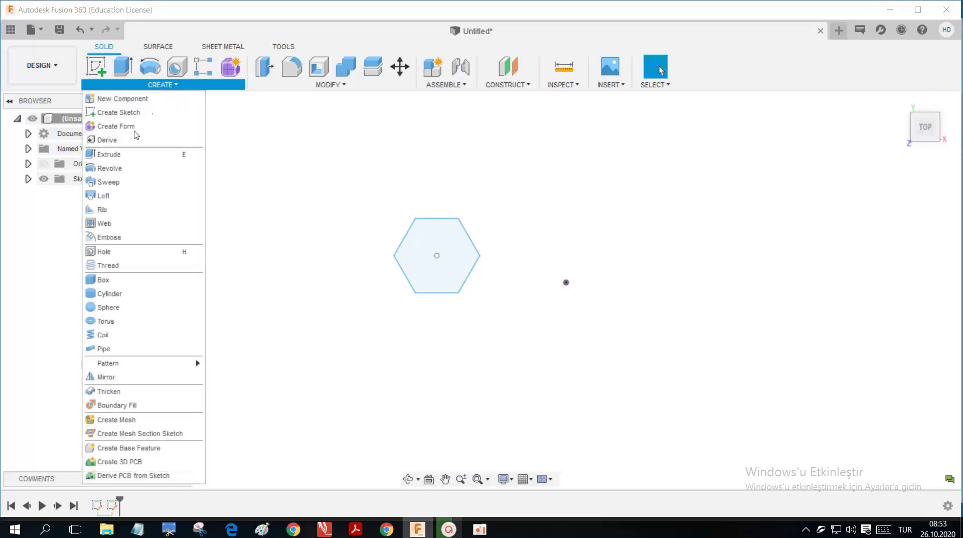
click(399, 170)
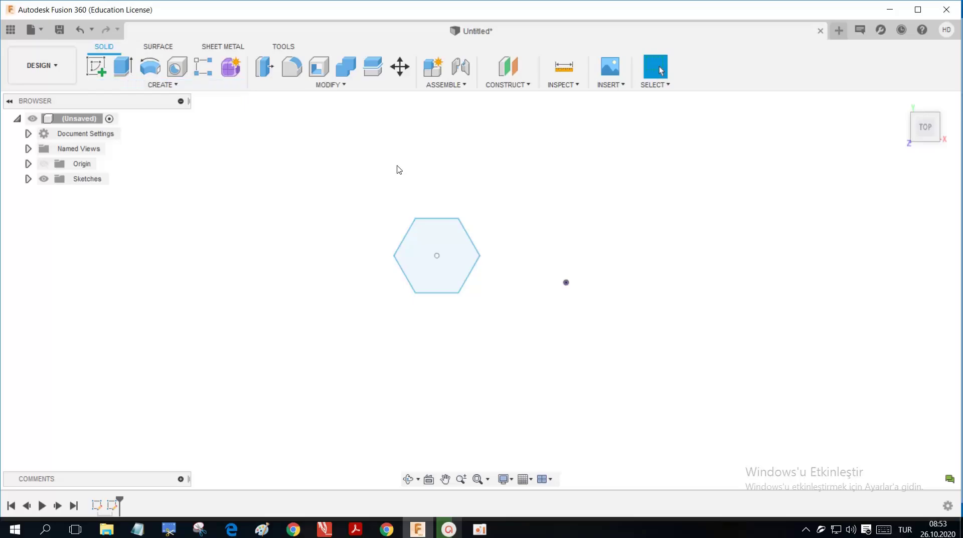
key(e)
mouse_move(430, 243)
shift+middle_down()
mouse_move(439, 248)
mouse_move(431, 245)
shift+middle_up()
drag(430, 258, 407, 264)
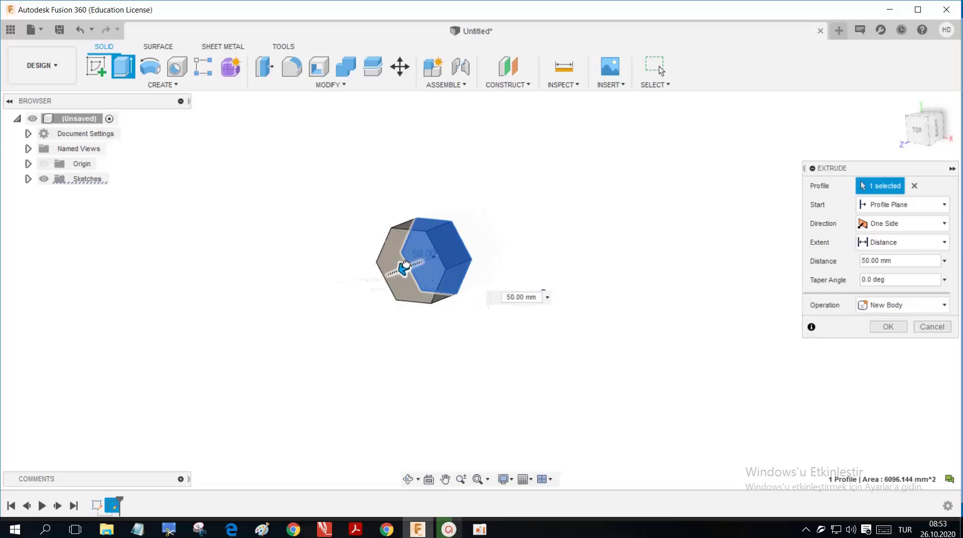
click(890, 327)
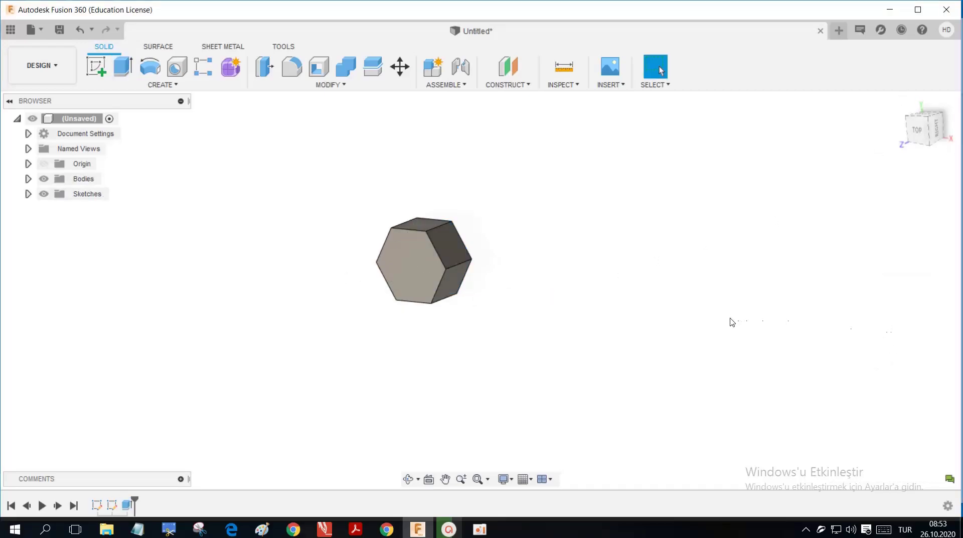
- Start a sketch on the hexagonal body's front face and draw a circle about 37 mm in diameter at its centre
click(411, 270)
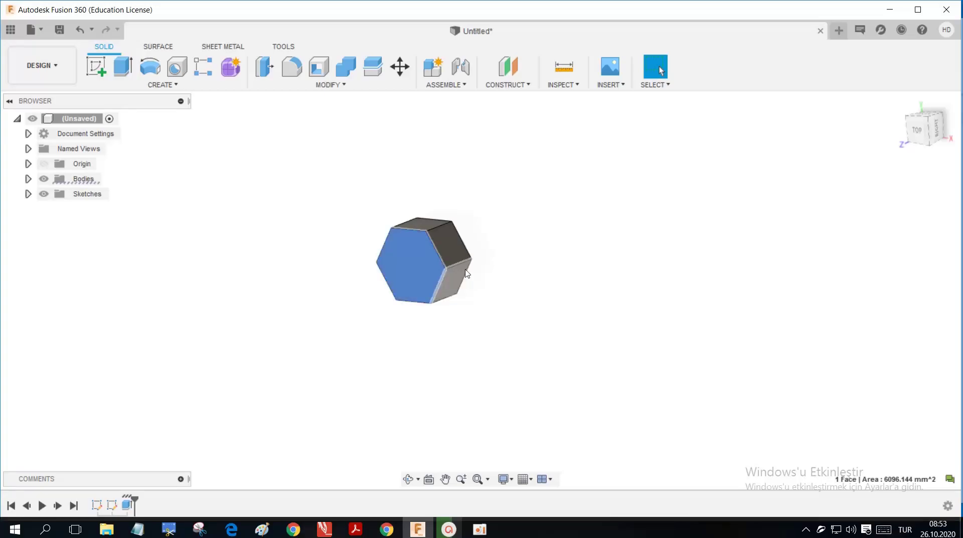
click(92, 69)
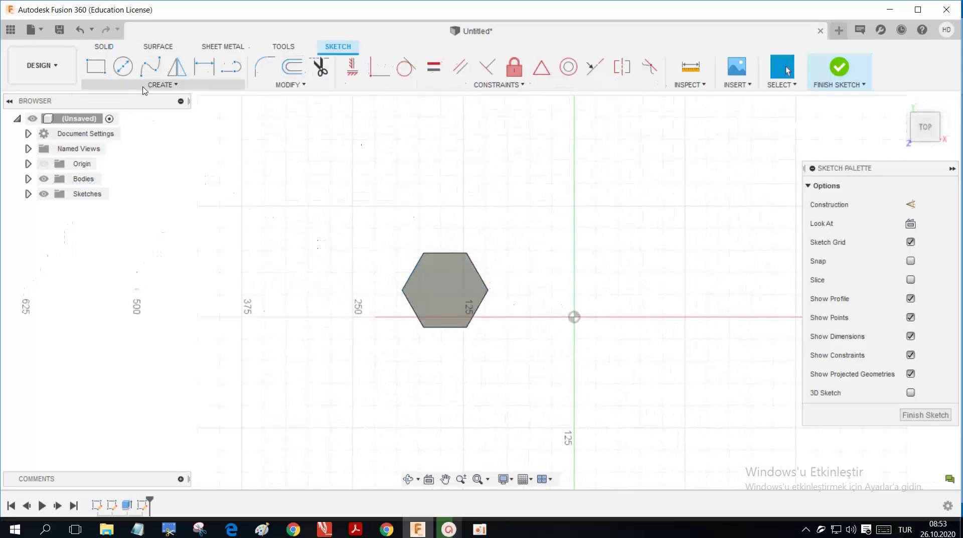
click(124, 67)
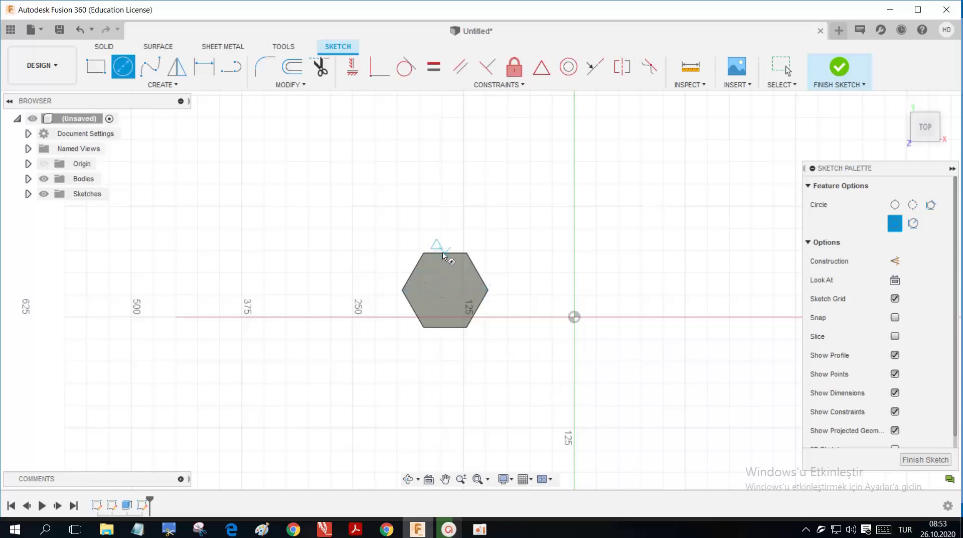
click(445, 290)
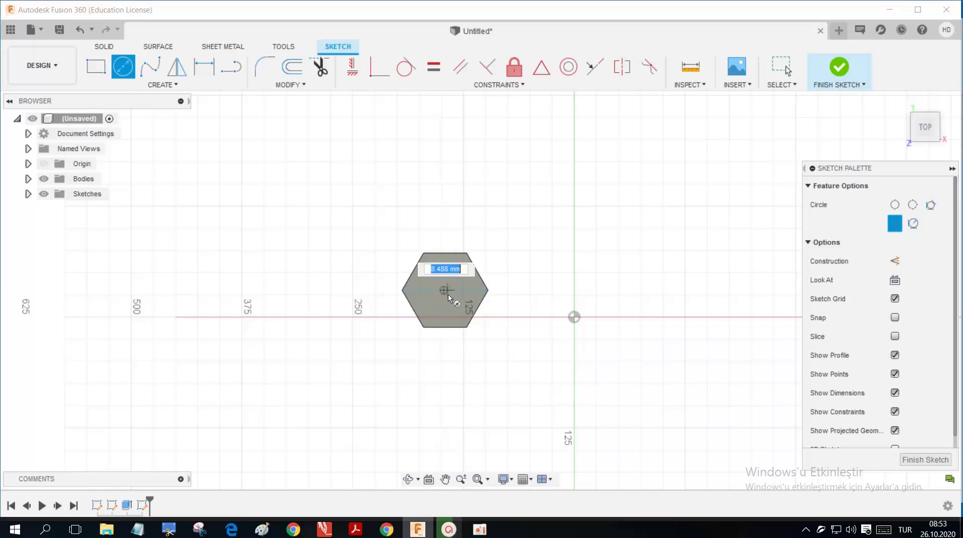
scroll(455, 301, down, 1)
scroll(456, 301, up, 5)
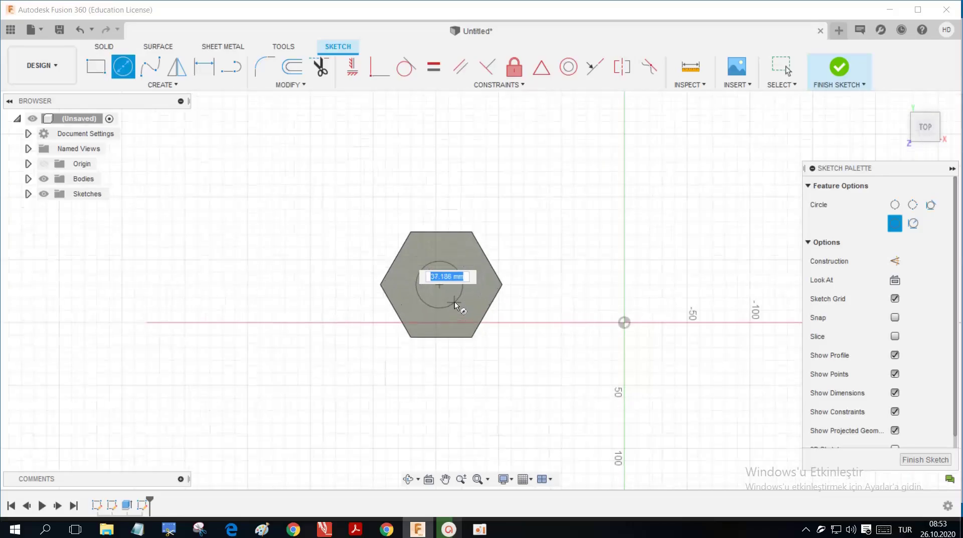
click(456, 302)
key(Escape)
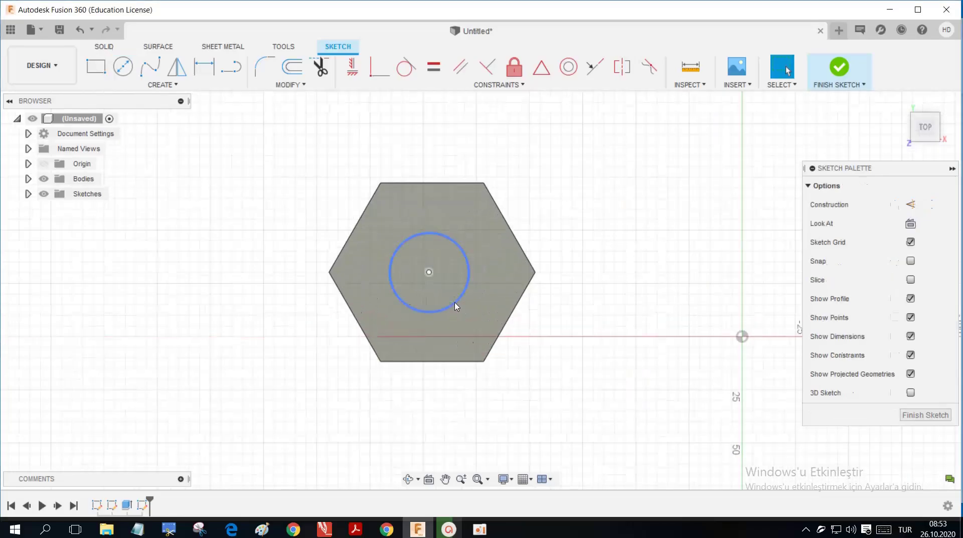
- Enlarge the circle on the hexagonal face freehand to a radius of about 32 mm
scroll(454, 305, down, 1)
click(476, 249)
drag(475, 248, 479, 219)
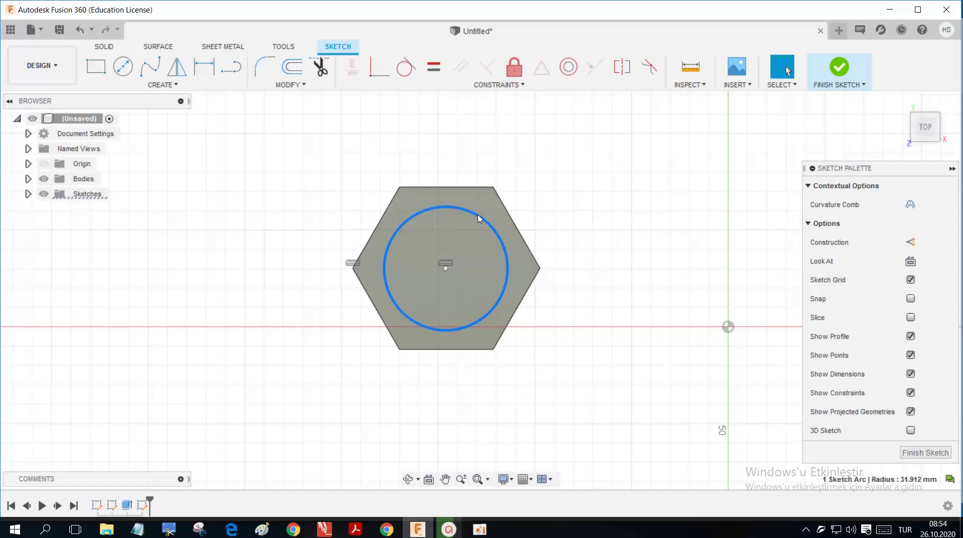
- Extrude the circle profile 195 mm outward from the hexagonal head, joined to the existing body, to form the bolt shank
mouse_move(665, 200)
shift+middle_down()
mouse_move(656, 200)
mouse_move(670, 215)
shift+middle_up()
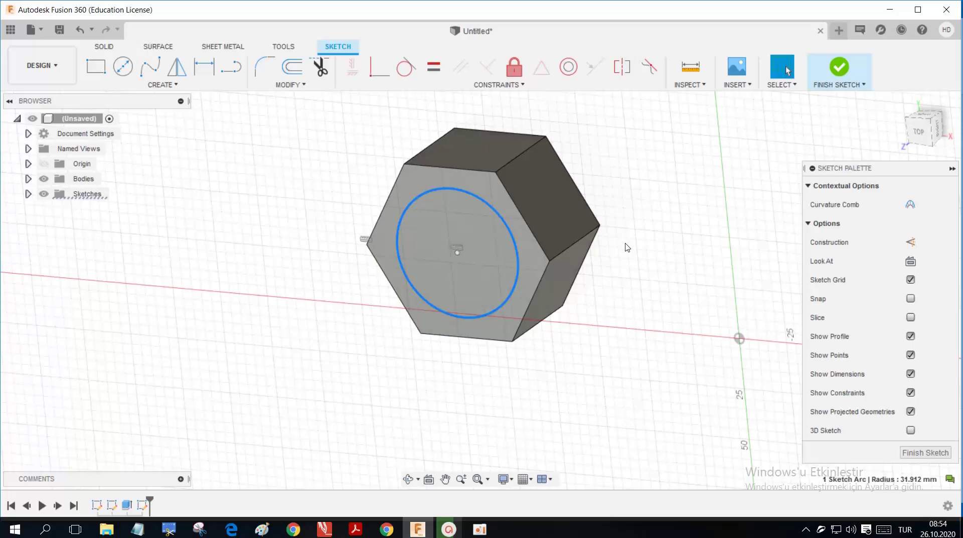
key(e)
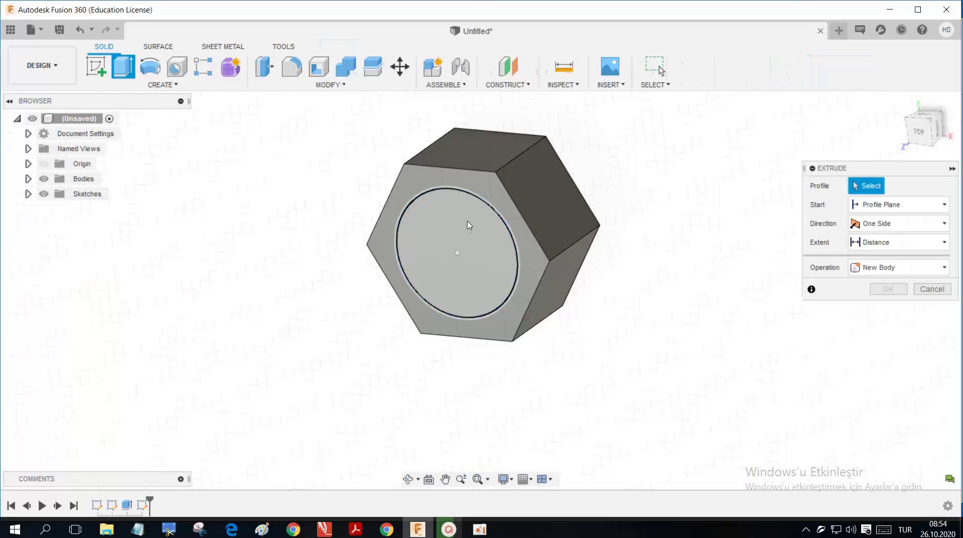
click(452, 255)
mouse_move(452, 255)
mouse_down()
mouse_move(406, 299)
mouse_move(238, 416)
mouse_up()
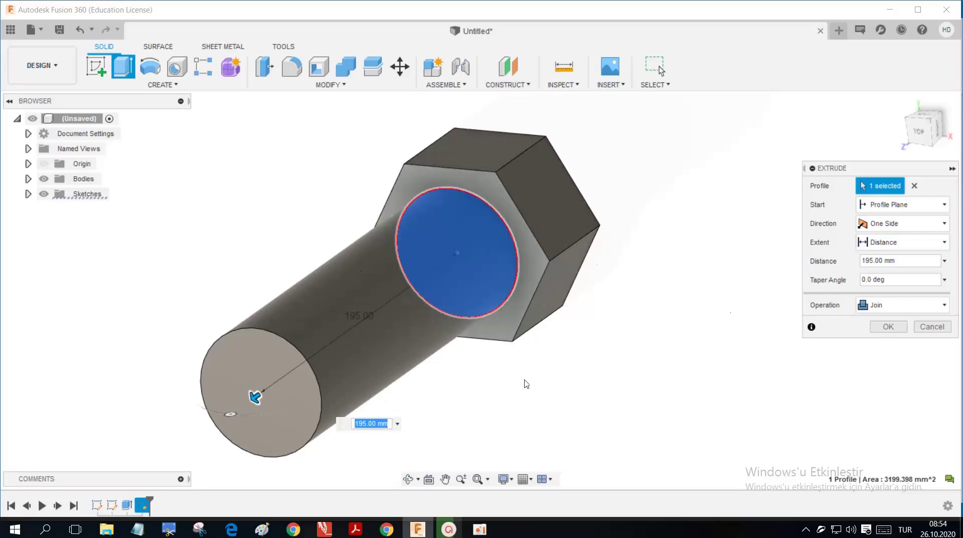
click(889, 327)
scroll(668, 311, down, 3)
shift+middle_drag(670, 307, 673, 226)
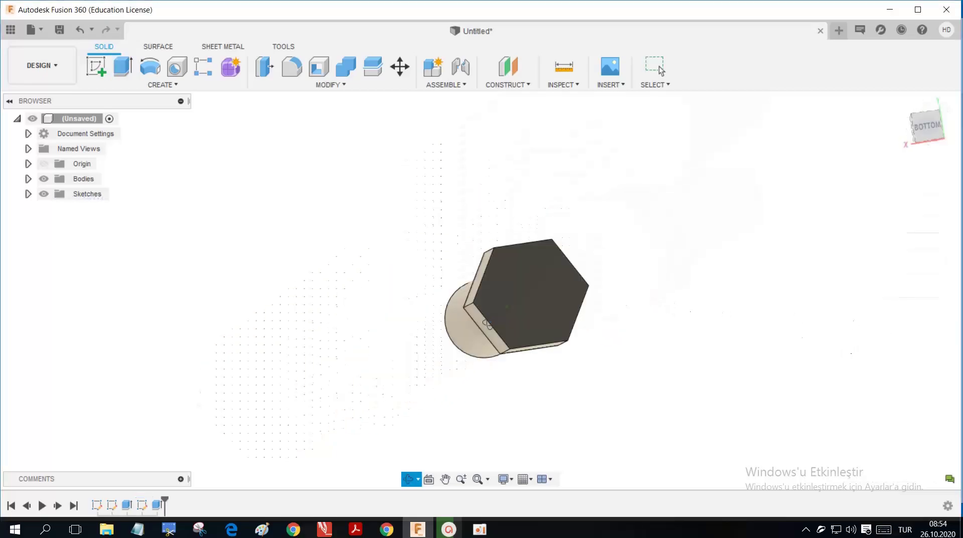
shift+middle_drag(488, 323, 447, 410)
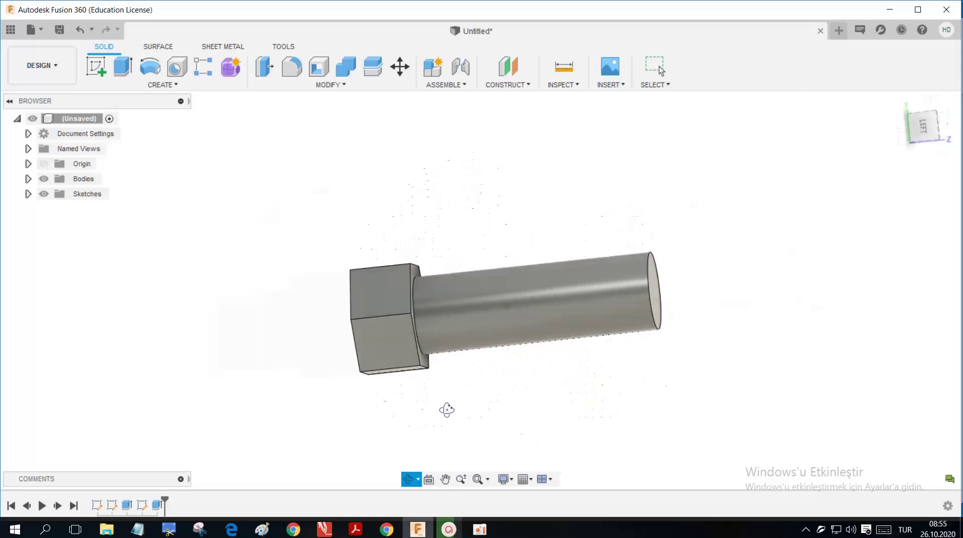
shift+middle_drag(561, 380, 643, 376)
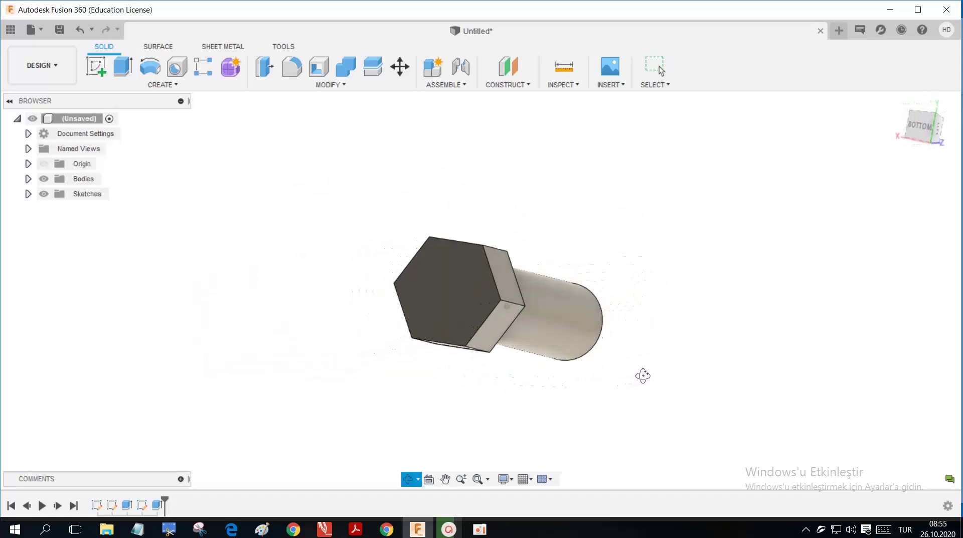
shift+middle_drag(508, 374, 650, 312)
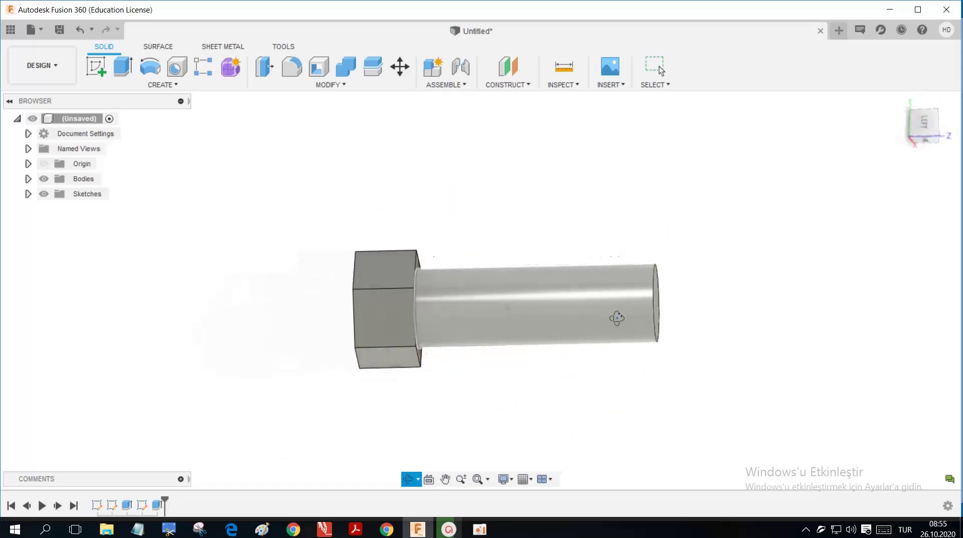